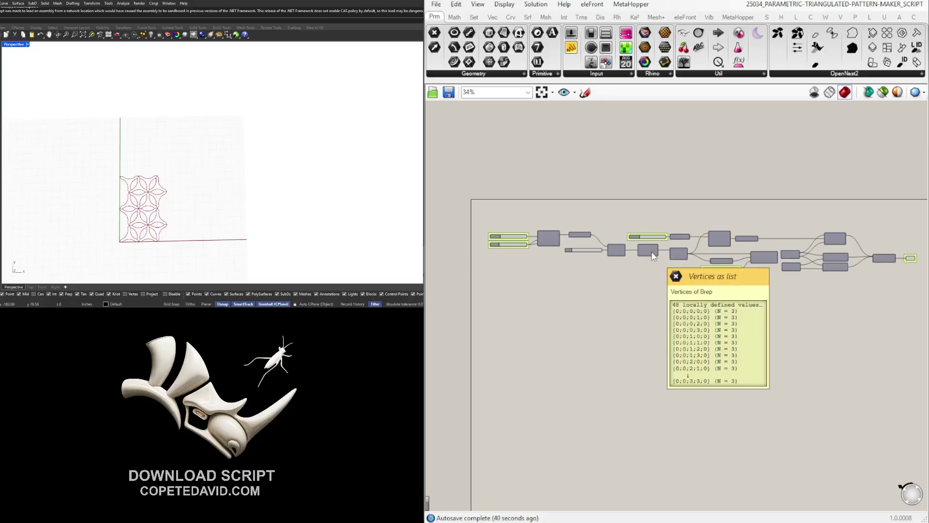
Set the triangular grid's tile size to 29 and its extent to 2 with the number sliders
scroll(584, 251, "up", 5)
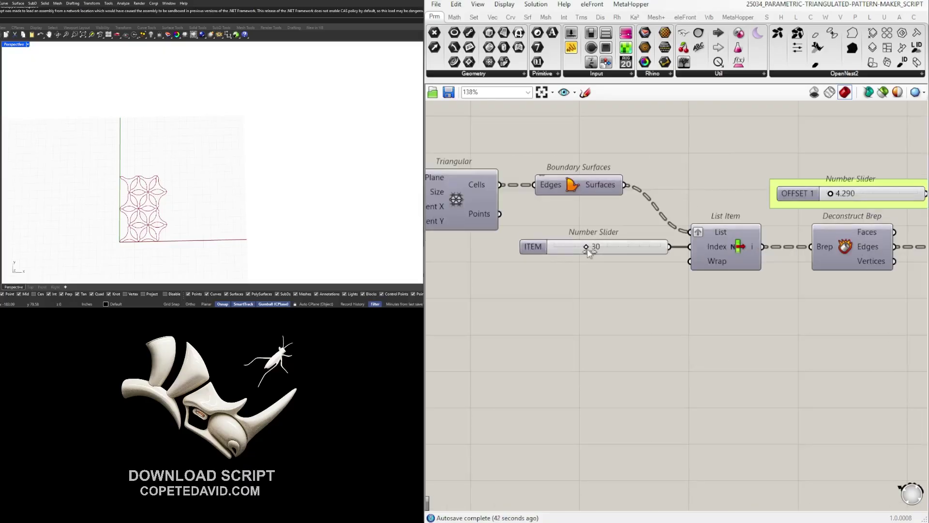
scroll(516, 268, "down", 2)
right_click_drag(518, 269, 730, 293)
scroll(544, 239, "up", 4)
mouse_move(548, 280)
left_mouse_down()
mouse_move(559, 283)
mouse_move(551, 284)
left_mouse_up()
left_click_drag(589, 234, 588, 236)
Set the SCALE number slider feeding the Scale component to 0.536
scroll(661, 318, "down", 5)
right_click_drag(755, 371, 664, 327)
scroll(709, 317, "up", 4)
scroll(748, 325, "up", 3)
left_click_drag(789, 326, 751, 327)
scroll(751, 377, "down", 5)
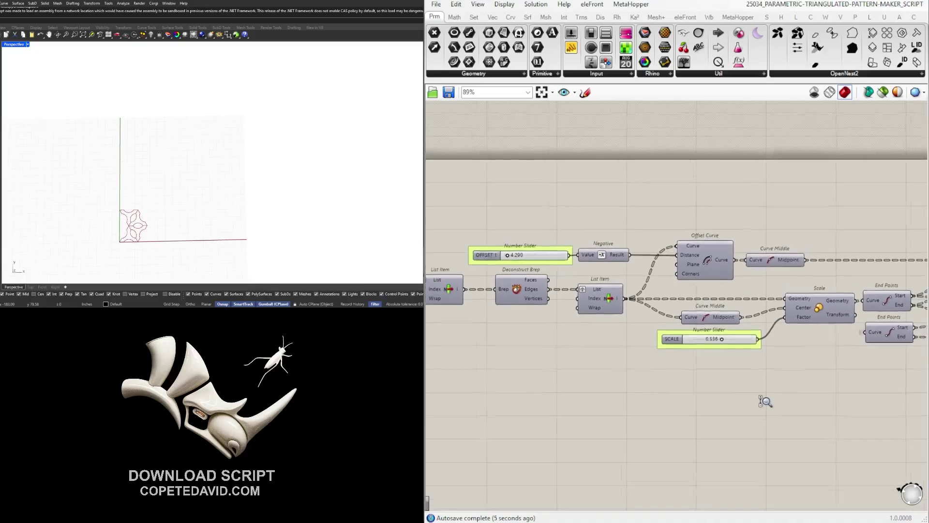
scroll(765, 402, "down", 3)
right_click_drag(759, 376, 799, 328)
scroll(765, 356, "down", 1)
scroll(774, 353, "down", 1)
scroll(790, 357, "down", 1)
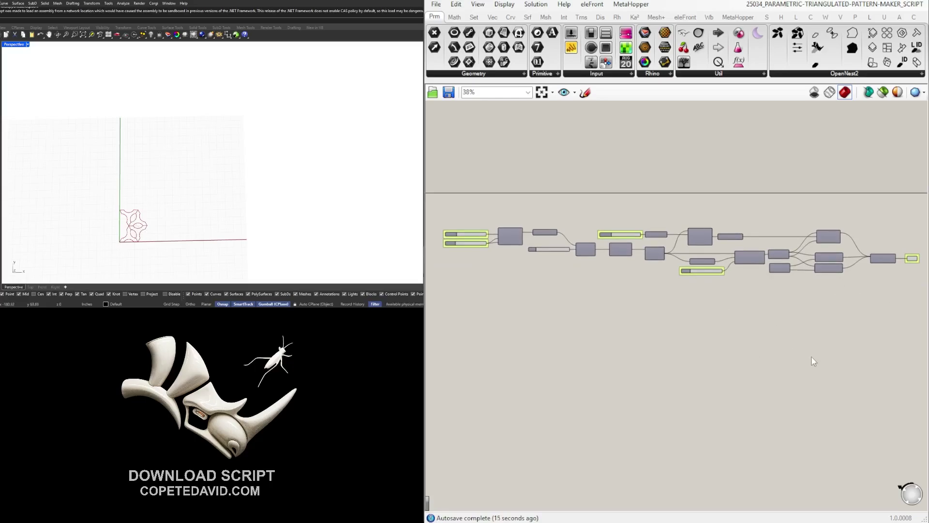
right_click_drag(812, 357, 811, 348)
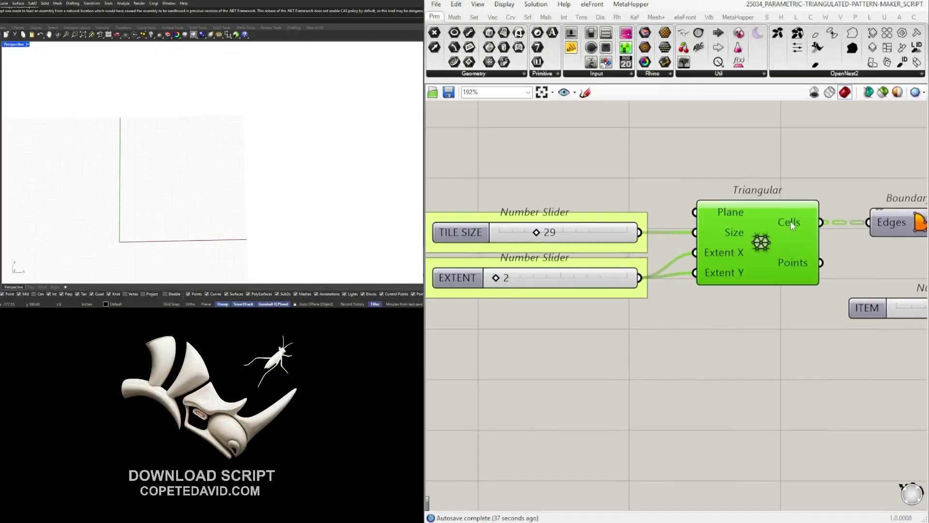
Show the previews of the Triangular grid component and the End Points component that follows Scale
middle_click(765, 213)
left_click(782, 193)
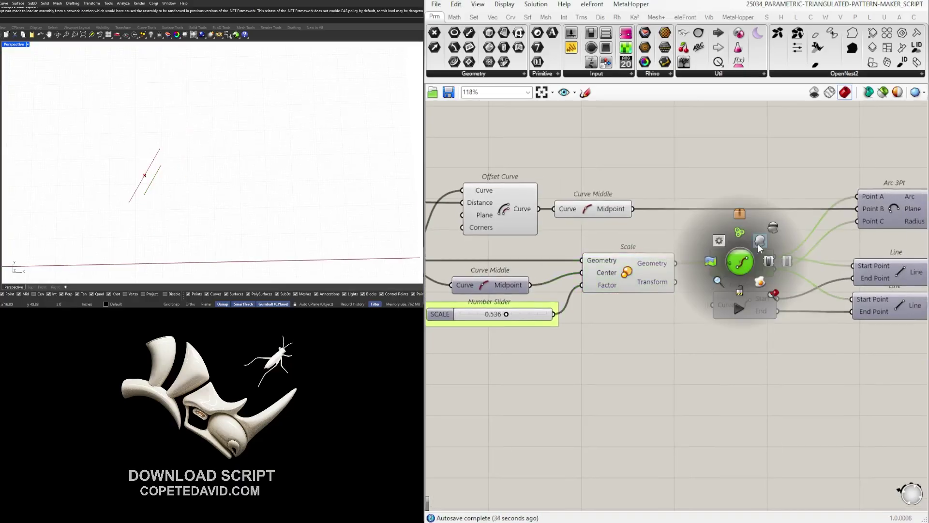
left_click(757, 244)
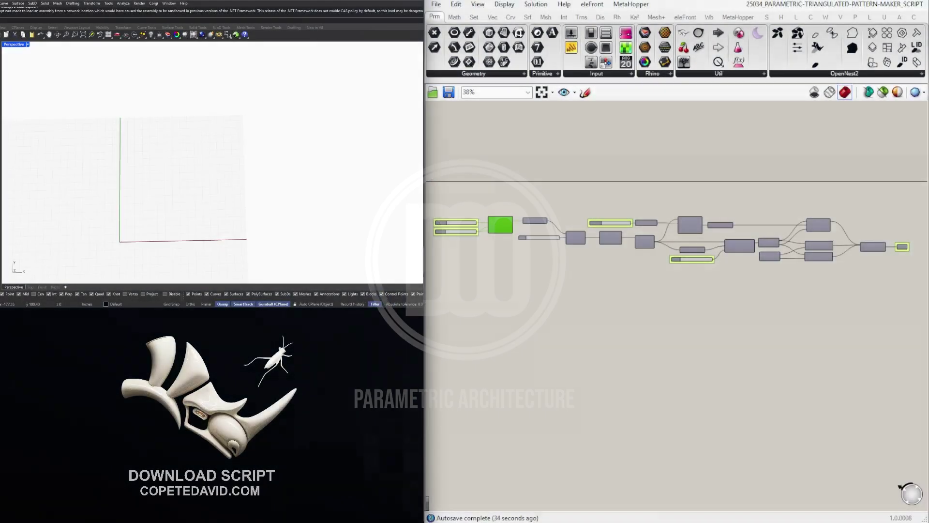
Turn on the viewport preview of the Triangular grid component
scroll(472, 235, "up", 4)
right_click_drag(522, 195, 689, 228)
scroll(689, 228, "up", 4)
scroll(689, 261, "up", 1)
right_click_drag(689, 262, 729, 256)
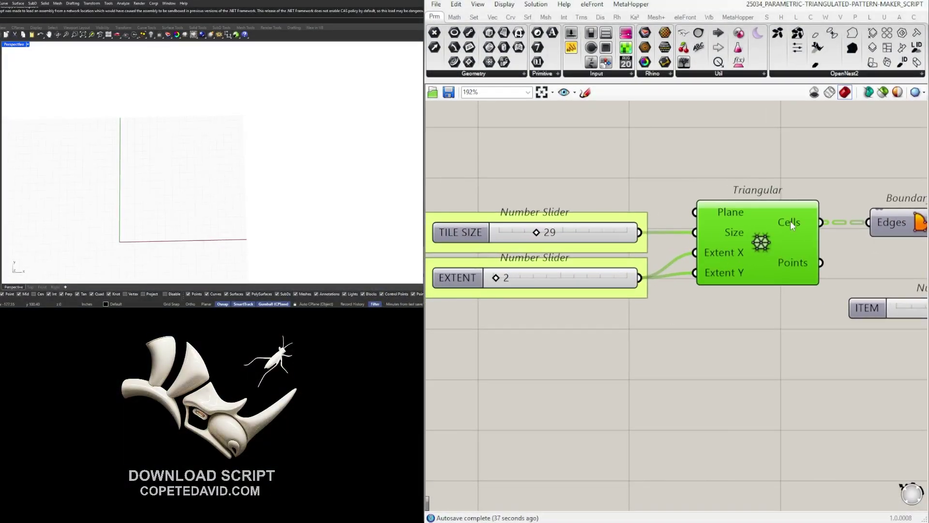
middle_click(765, 214)
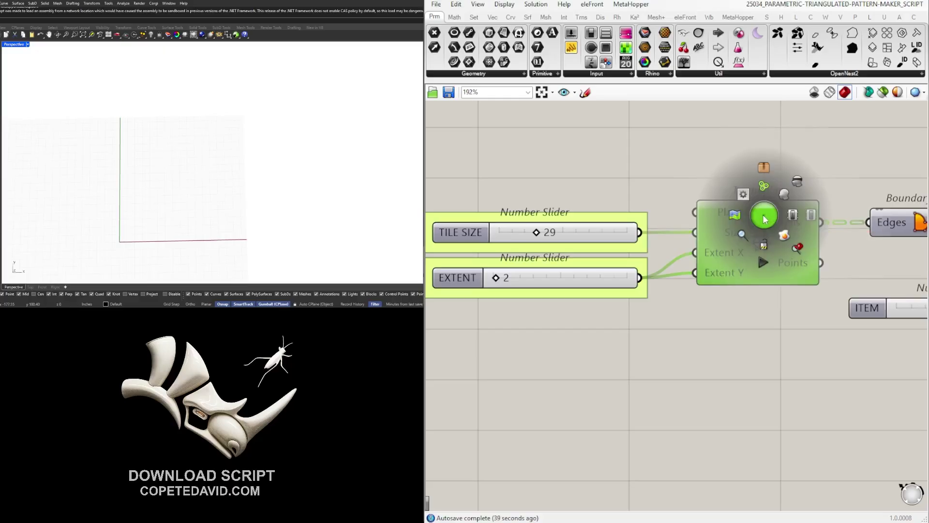
left_click(782, 195)
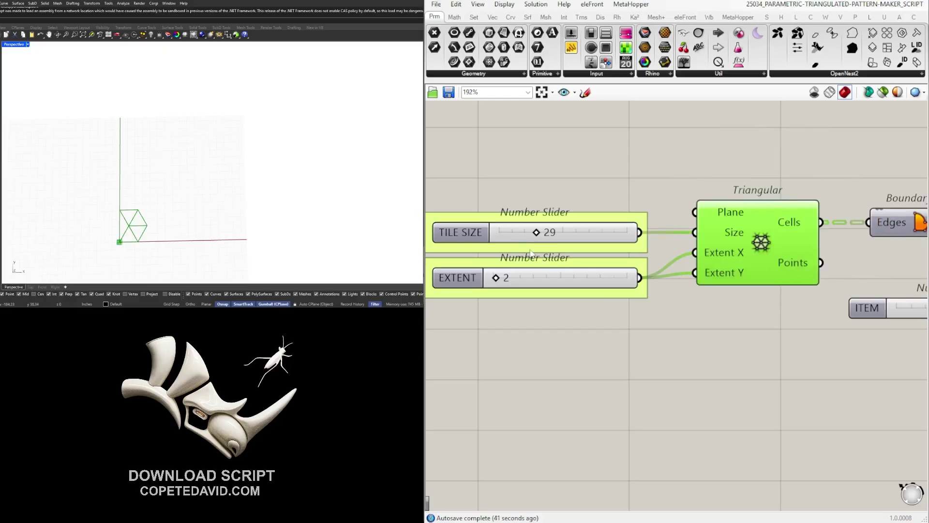
Set the EXTENT slider that drives the grid's X and Y extents to 6
left_click(761, 187)
left_click(759, 222)
scroll(538, 283, "up", 3)
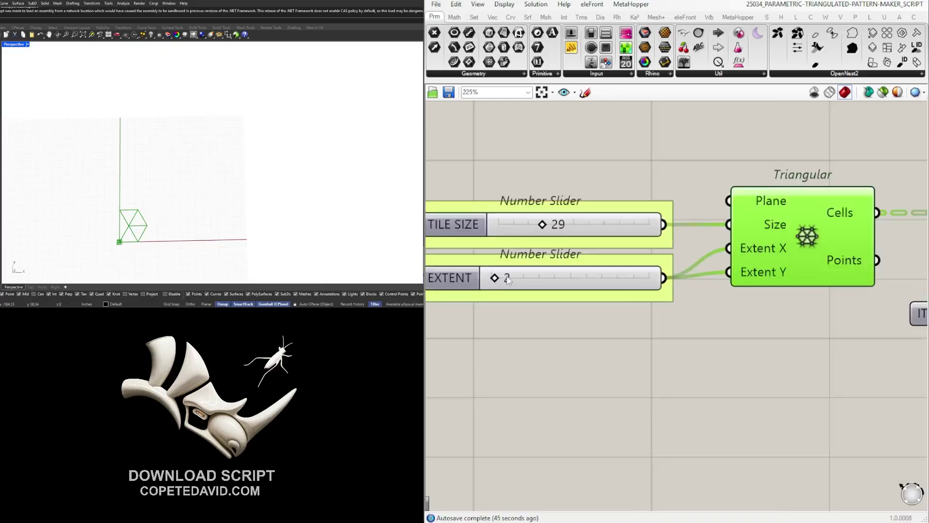
mouse_move(538, 283)
left_mouse_down()
mouse_move(558, 285)
mouse_move(550, 284)
left_mouse_up()
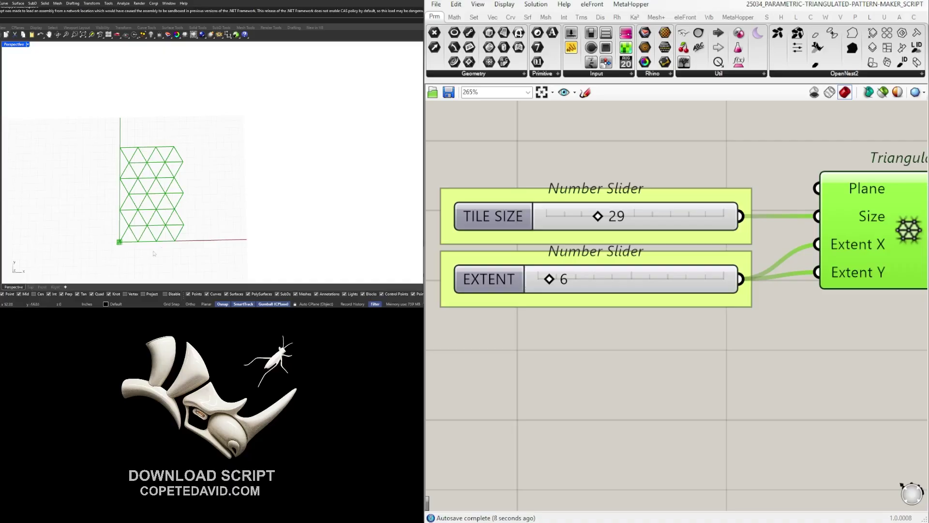
Turn on the preview of the Boundary Surfaces component connected to the grid cells
right_click_drag(820, 323, 692, 315)
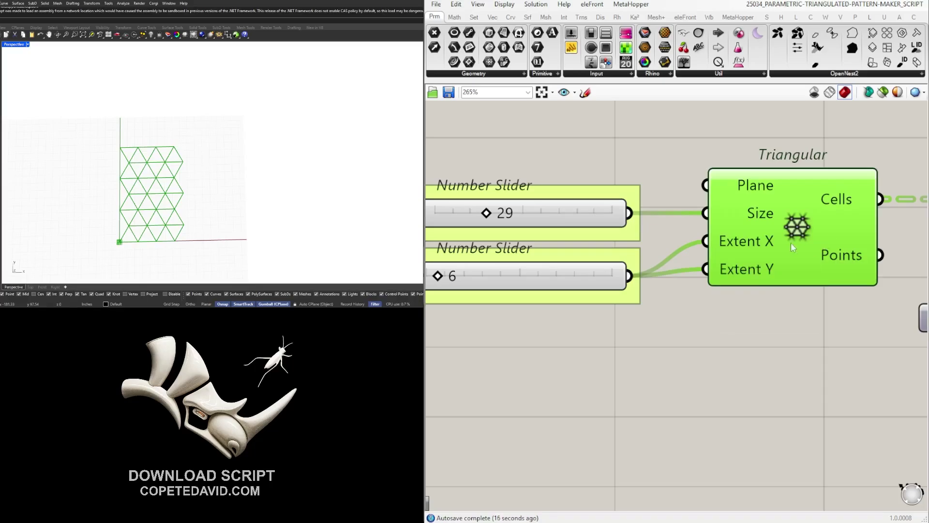
scroll(784, 290, "down", 3)
right_click_drag(786, 341, 632, 355)
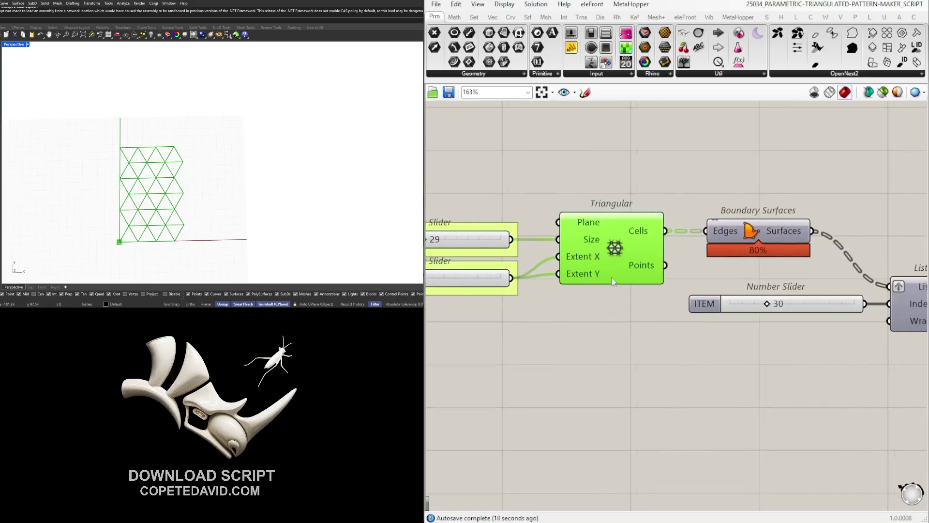
scroll(788, 245, "up", 2)
left_click(733, 229)
middle_click(733, 228)
left_click(760, 210)
left_click(780, 192)
Select the Boundary Surfaces component to examine its triangular surfaces in the viewport
right_click_drag(780, 193, 695, 192)
left_click(645, 234)
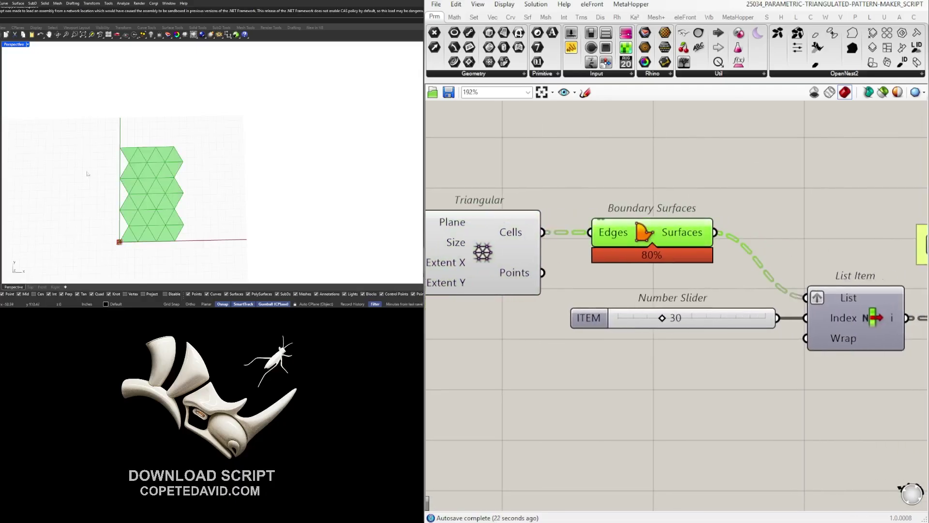
scroll(731, 259, "up", 2)
right_click_drag(611, 266, 552, 267)
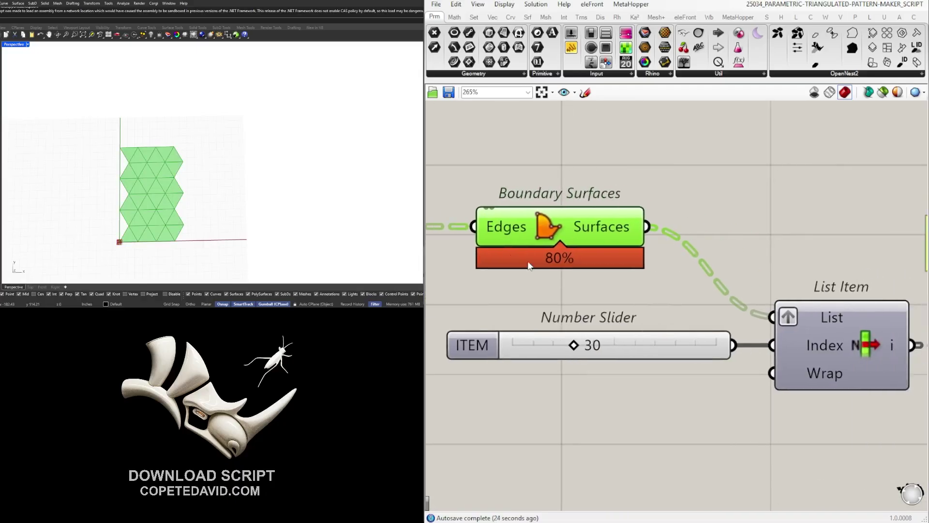
right_click_drag(754, 247, 785, 223)
scroll(628, 176, "down", 1)
left_click(723, 317)
left_click(623, 227)
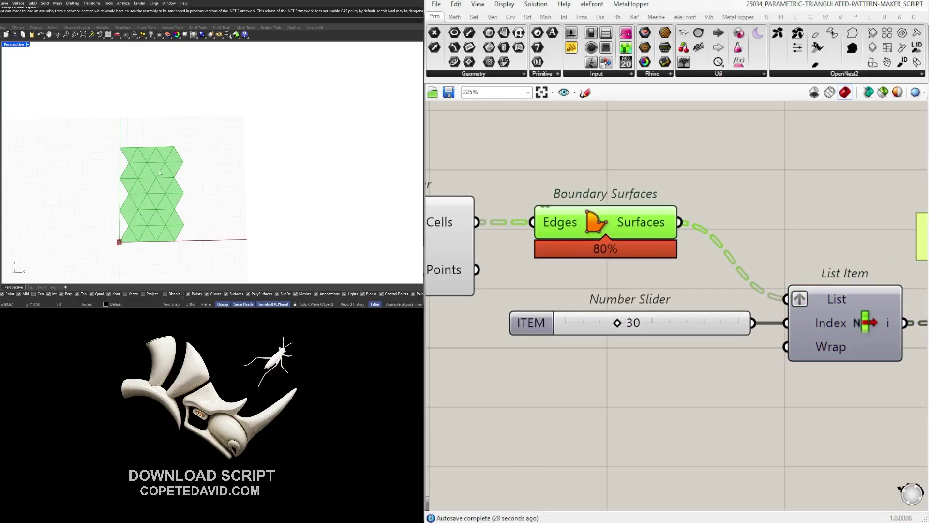
Turn on the preview of the List Item component that receives the boundary surfaces
right_click_drag(844, 294, 699, 287)
scroll(699, 287, "up", 1)
right_click(707, 311)
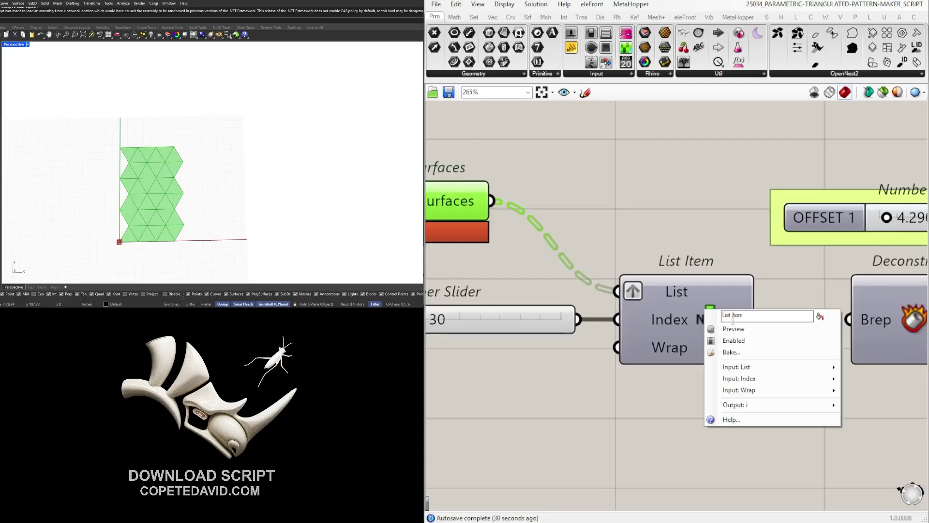
left_click(730, 330)
left_click(675, 245)
right_click_drag(675, 245, 704, 247)
Flatten the List input of the List Item fed by Boundary Surfaces and highlight the picked triangle in the viewport
left_click(562, 175)
scroll(674, 229, "down", 1)
left_click(703, 248)
scroll(693, 274, "up", 2)
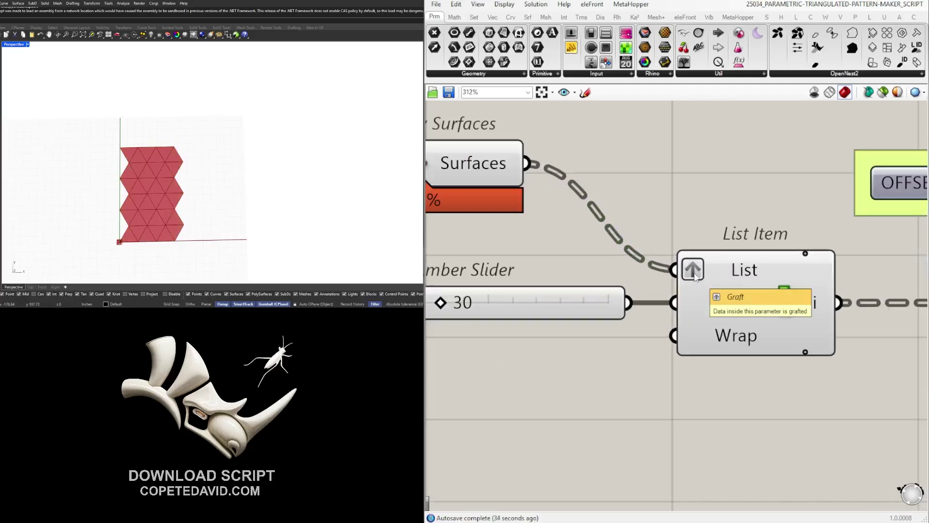
right_click(695, 274)
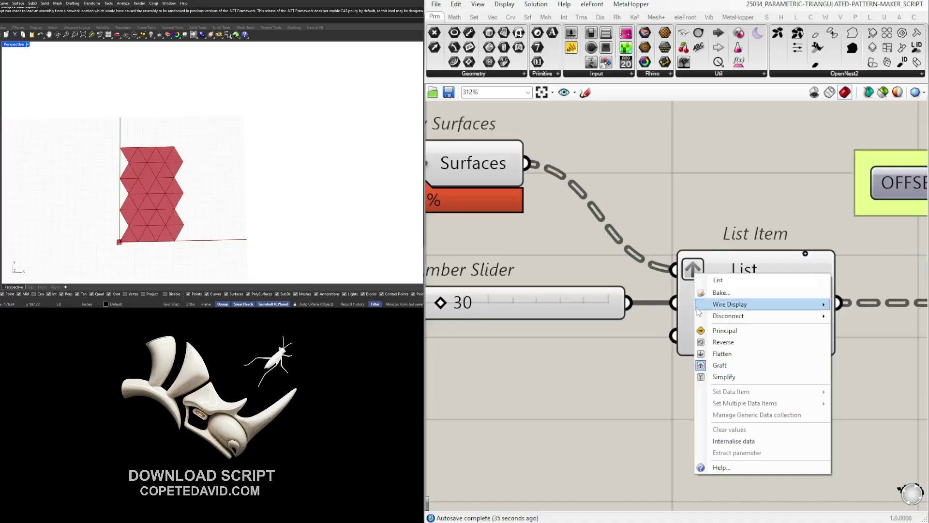
left_click(722, 354)
left_click(741, 278)
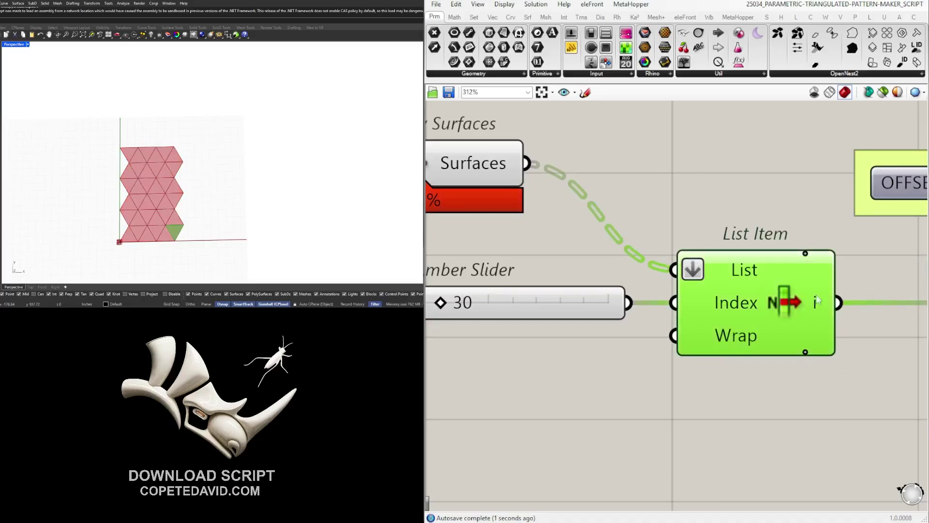
scroll(169, 227, "up", 5)
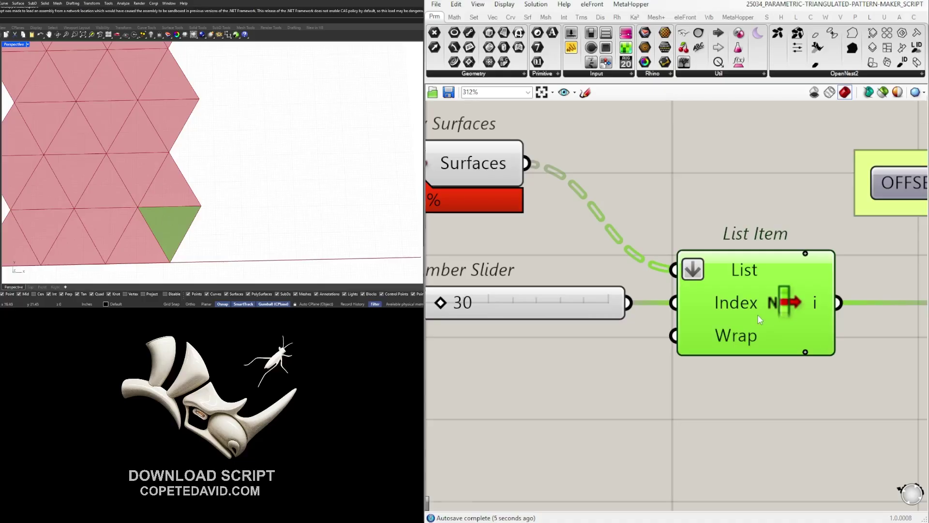
Hide the previews of the Triangular, Boundary Surfaces and first List Item components together
scroll(755, 315, "down", 3)
right_click_drag(852, 351, 799, 317)
scroll(584, 333, "down", 2)
left_click(655, 348)
scroll(799, 317, "down", 1)
left_click_drag(750, 368, 493, 188)
middle_click(511, 193)
left_click(544, 159)
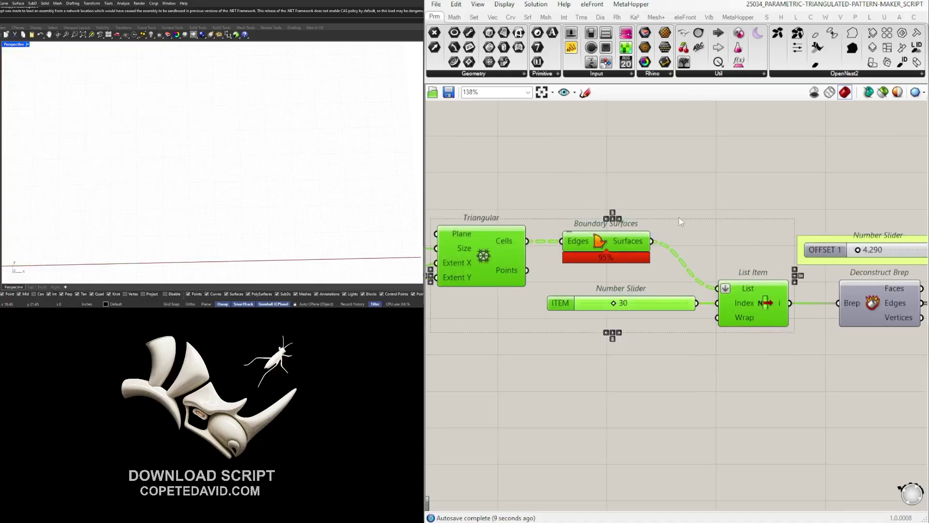
Turn on the preview of only the List Item that picks the triangular surface
right_click_drag(868, 388, 696, 350)
left_click(714, 264)
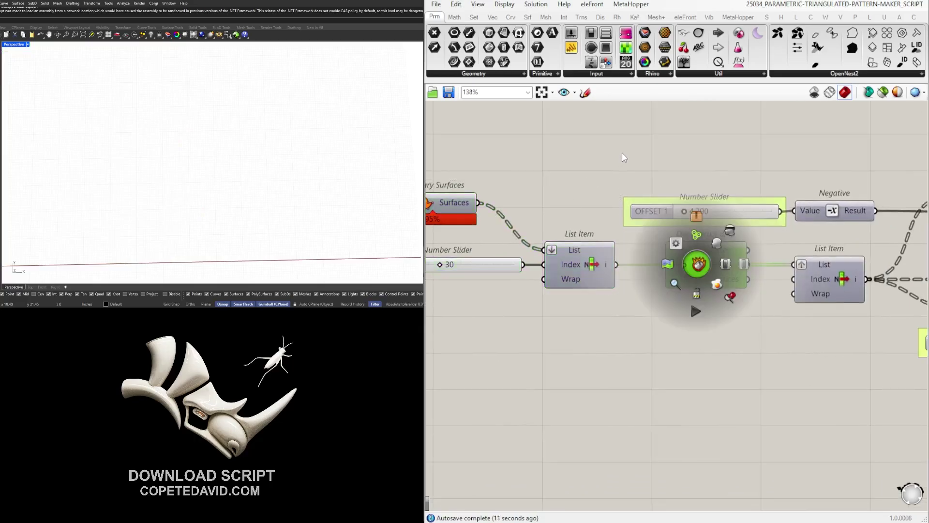
left_click(586, 257)
middle_click(587, 257)
left_click(619, 222)
scroll(162, 242, "up", 4)
scroll(162, 242, "down", 4)
Lower the ITEM index slider slightly to pick a different triangle from the grid
right_click_drag(644, 339, 728, 350)
scroll(565, 299, "up", 2)
mouse_move(509, 269)
left_mouse_down()
mouse_move(498, 269)
mouse_move(505, 273)
left_mouse_up()
left_click(628, 381)
Turn on the preview of the Deconstruct Brep component for the picked triangle
right_click_drag(861, 369, 603, 351)
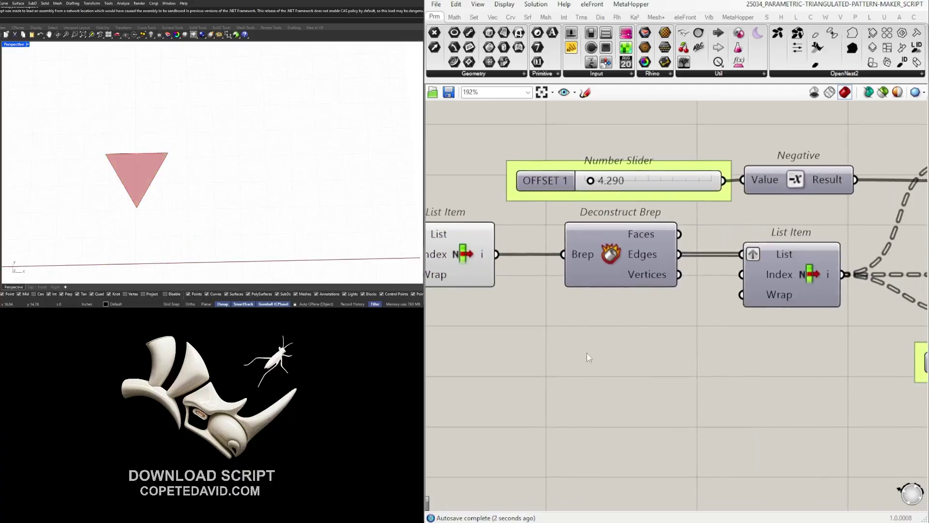
scroll(611, 352, "down", 1)
left_click(628, 278)
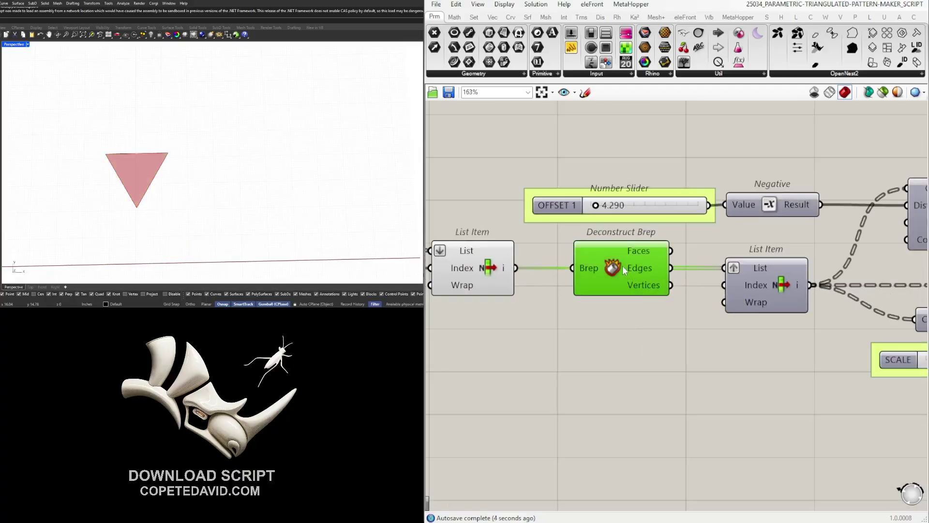
middle_click(623, 265)
left_click(615, 300)
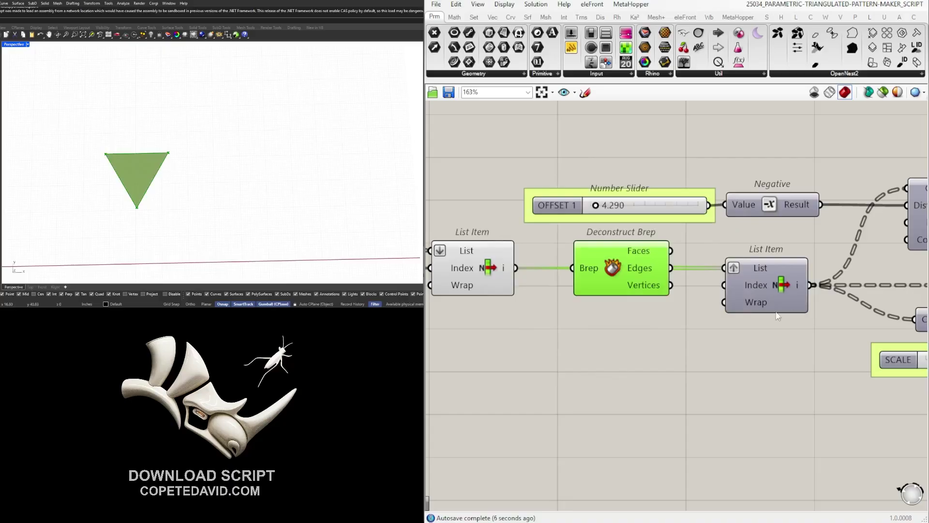
Flatten the List input of the List Item connected to Deconstruct Brep's Edges output
right_click_drag(733, 267, 622, 288)
scroll(623, 288, "up", 2)
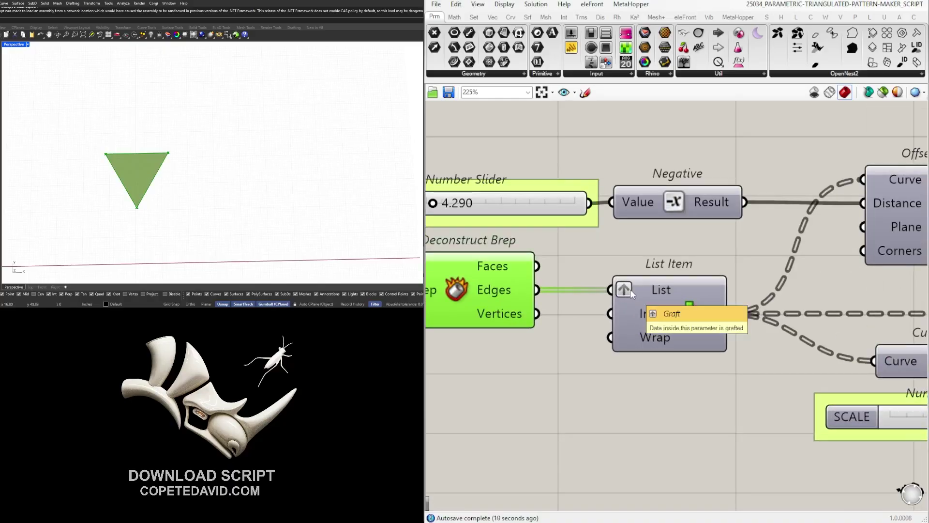
right_click(630, 288)
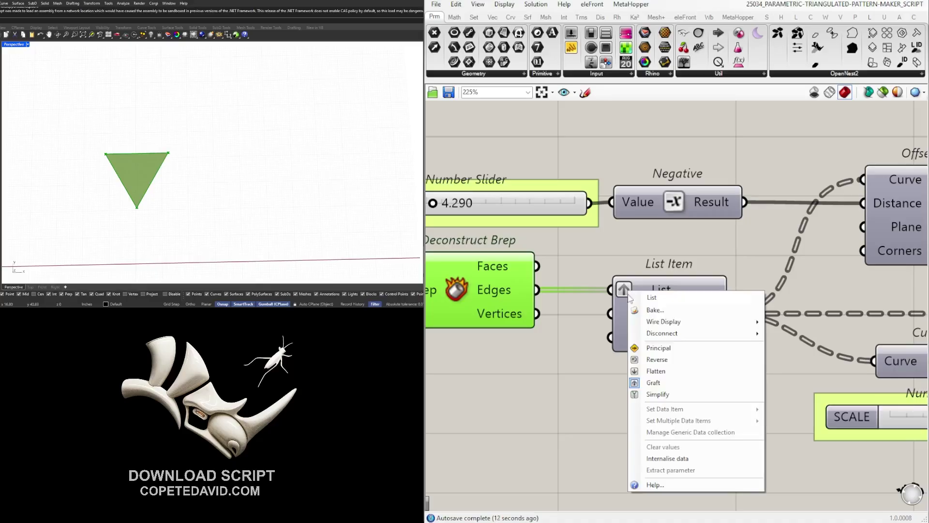
left_click(644, 372)
left_click(639, 357)
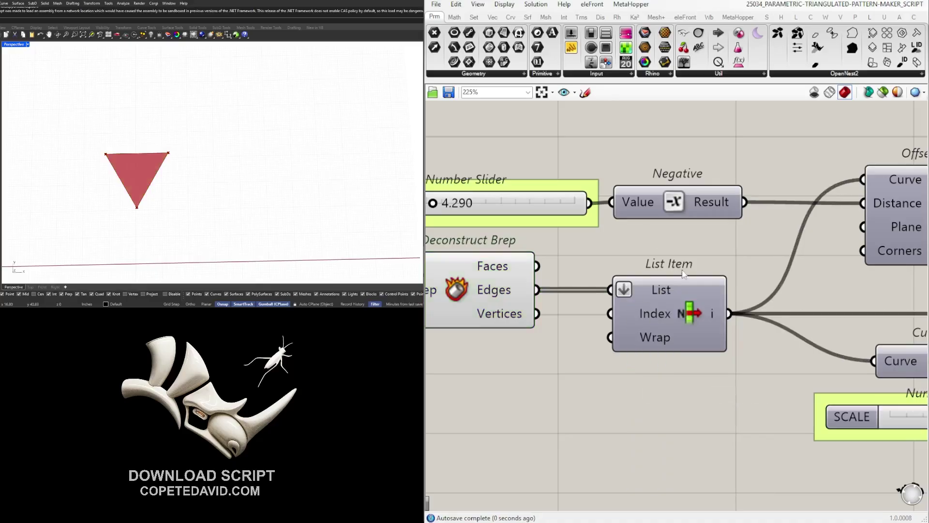
Turn on the preview of the edge List Item and hide the Deconstruct Brep preview
scroll(612, 303, "down", 2)
middle_click(631, 304)
left_click(650, 282)
left_click_drag(483, 382, 468, 280)
middle_click(466, 275)
left_click(500, 243)
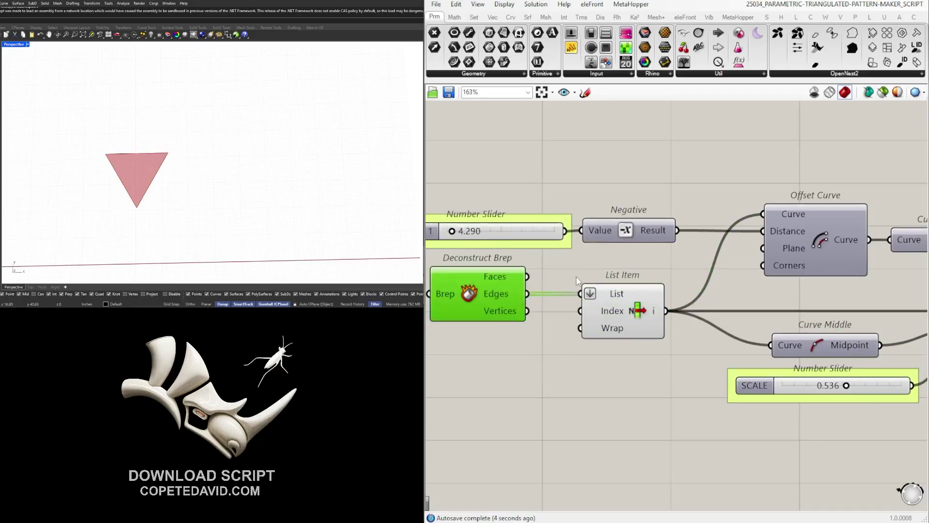
Hide the picked triangle surface's preview and select the edge List Item to highlight its single edge
left_click(630, 310)
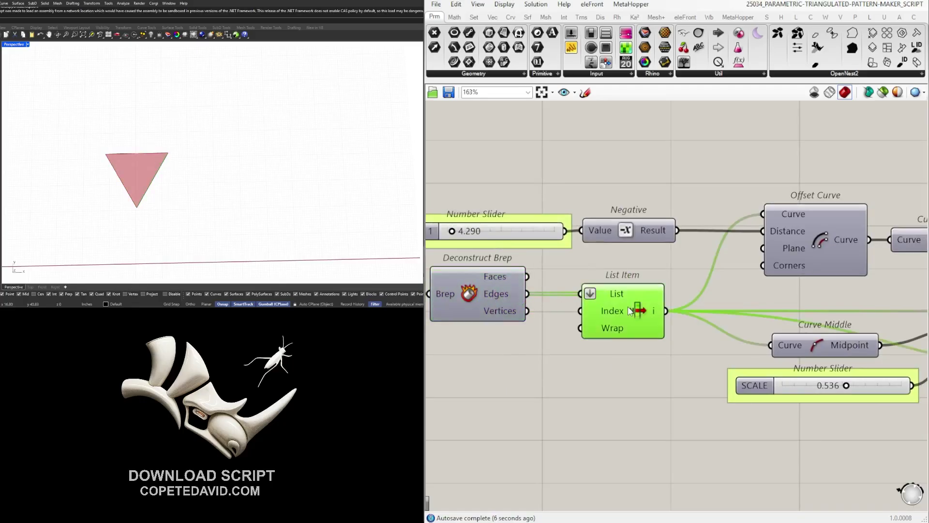
scroll(648, 297, "down", 3)
left_click_drag(503, 362, 479, 290)
left_click(703, 314)
Turn on the preview of the Offset Curve component driven by the triangle edge
right_click_drag(768, 338, 614, 328)
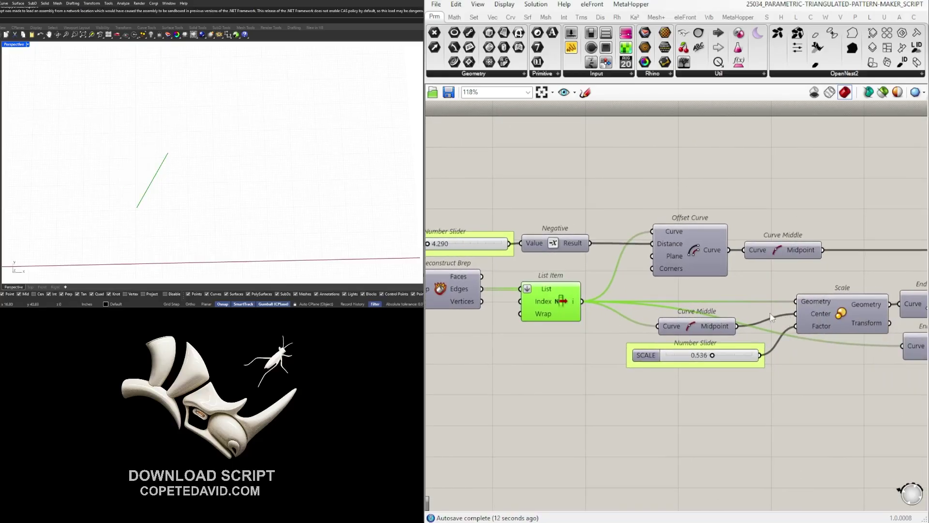
left_click(789, 284)
right_click_drag(843, 309, 801, 303)
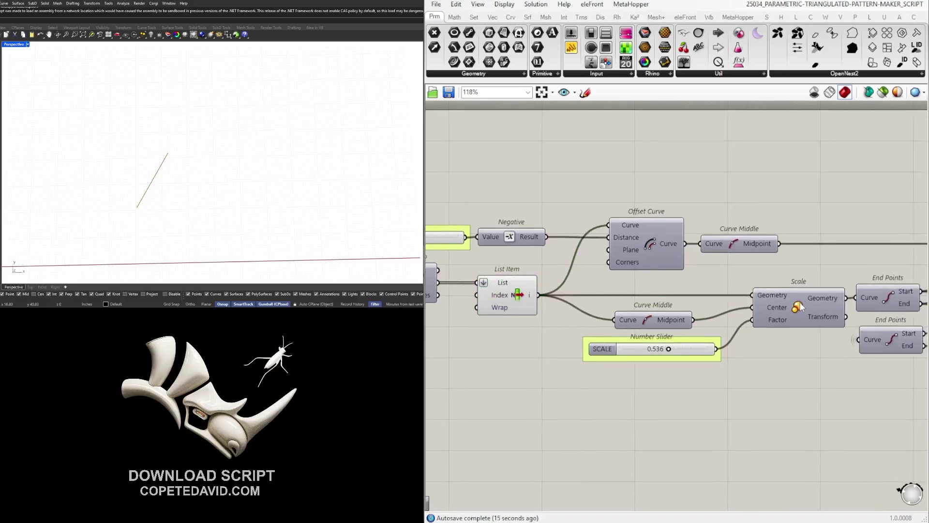
middle_click(658, 233)
left_click(674, 214)
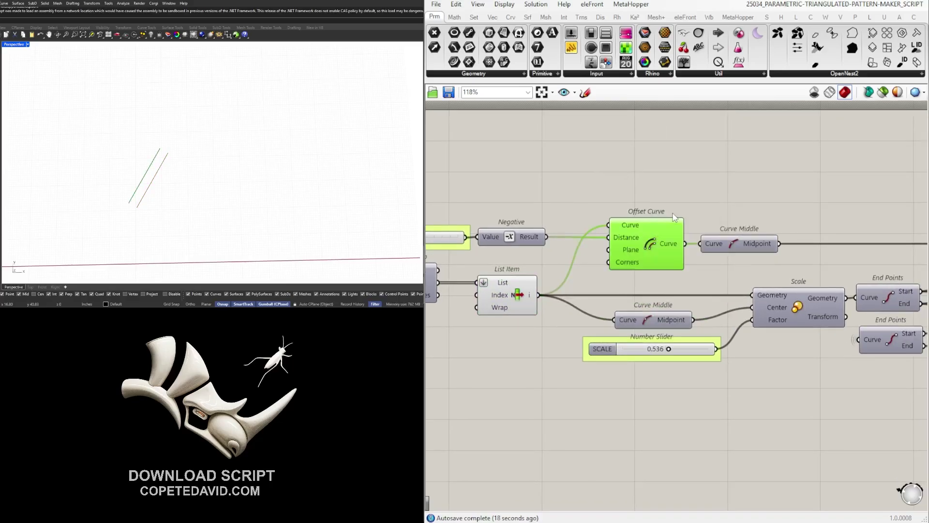
Turn on the preview of the Curve Middle component fed by the Offset Curve
left_click(712, 190)
right_click_drag(712, 190, 673, 184)
left_click(704, 233)
middle_click(704, 234)
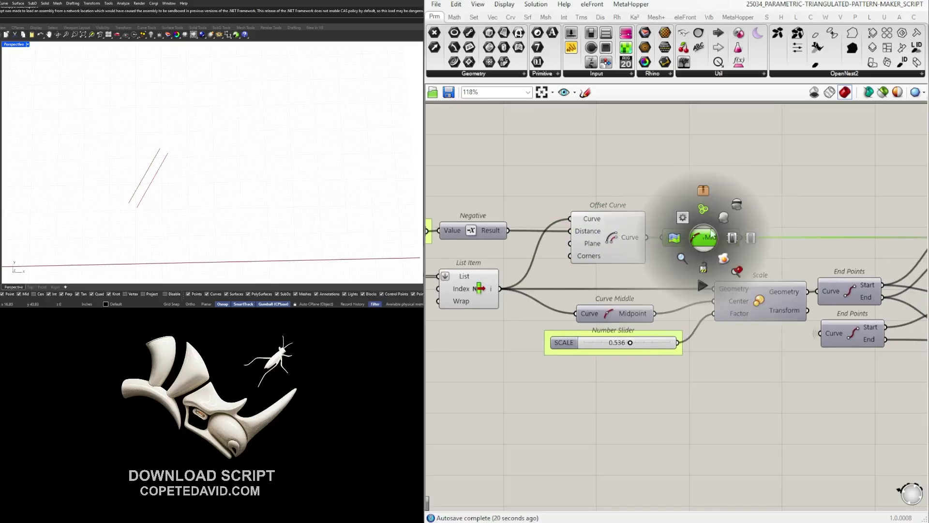
left_click(723, 220)
left_click(733, 210)
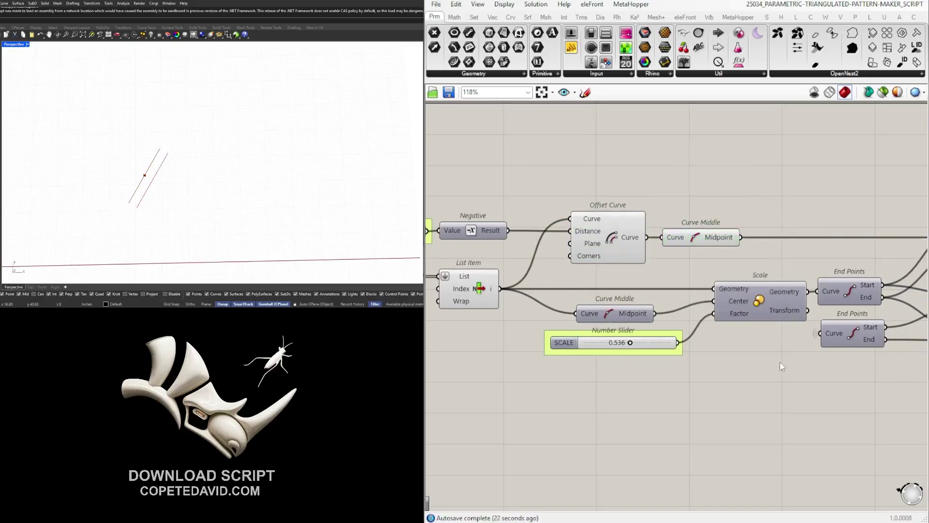
Move the Scale component, its SCALE slider and its Curve Middle slightly closer to the edge List Item
left_click_drag(769, 380, 611, 292)
mouse_move(750, 304)
left_mouse_down()
mouse_move(734, 317)
mouse_move(743, 299)
left_mouse_up()
left_click(737, 334)
left_click(775, 359)
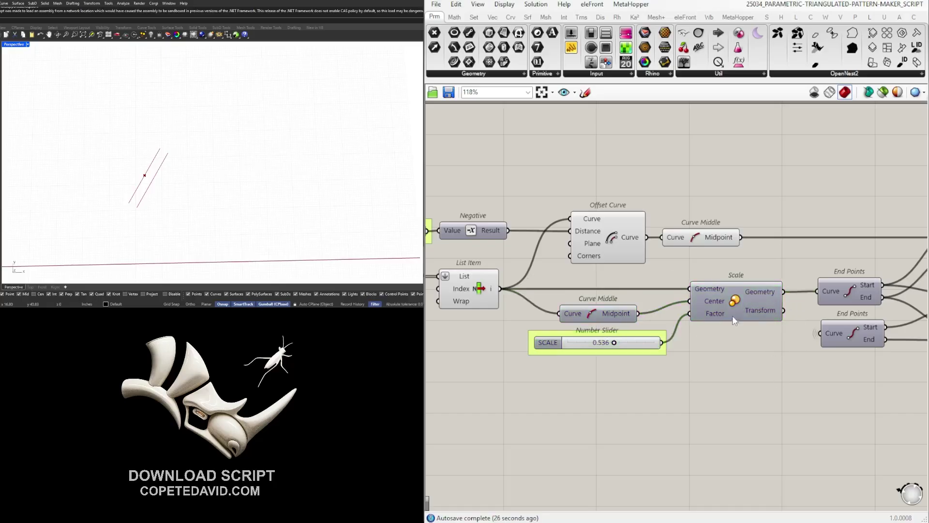
Turn on the preview of the Scale component
left_click(738, 302)
middle_click(738, 302)
left_click(756, 282)
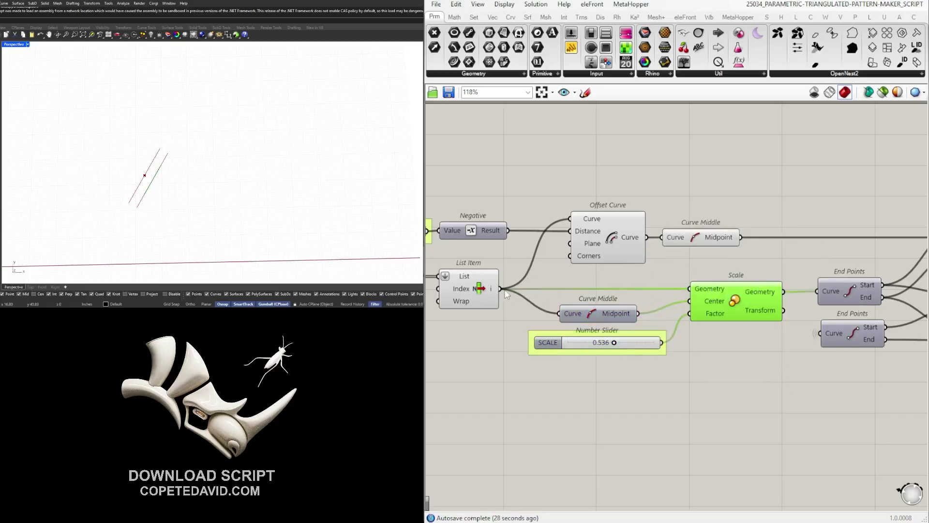
Hide the edge List Item's preview and select the Scale component to highlight the shortened edge
left_click(480, 290)
middle_click(479, 285)
left_click(507, 255)
left_click(726, 334)
left_click(733, 299)
right_click_drag(824, 360, 739, 329)
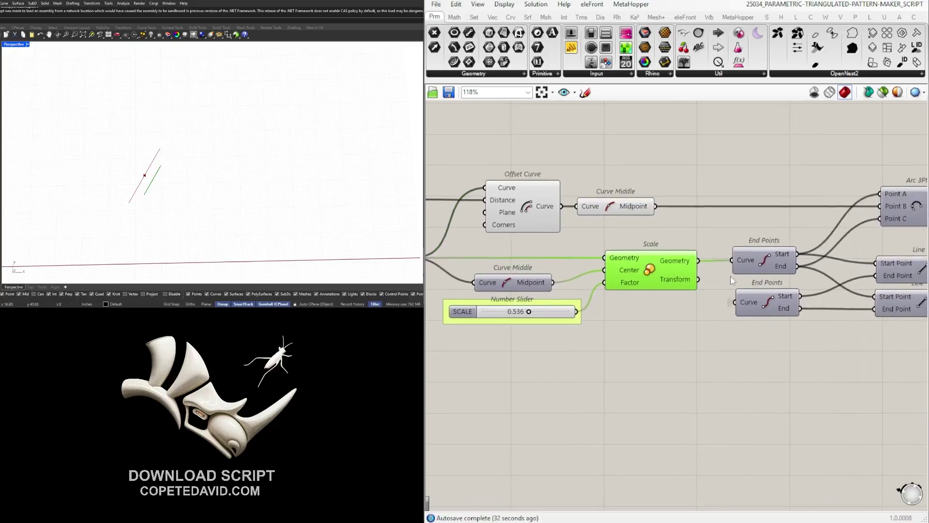
Turn on the preview of the End Points component fed by the scaled edge
right_click_drag(752, 268, 729, 271)
left_click(740, 262)
middle_click(740, 263)
left_click(759, 240)
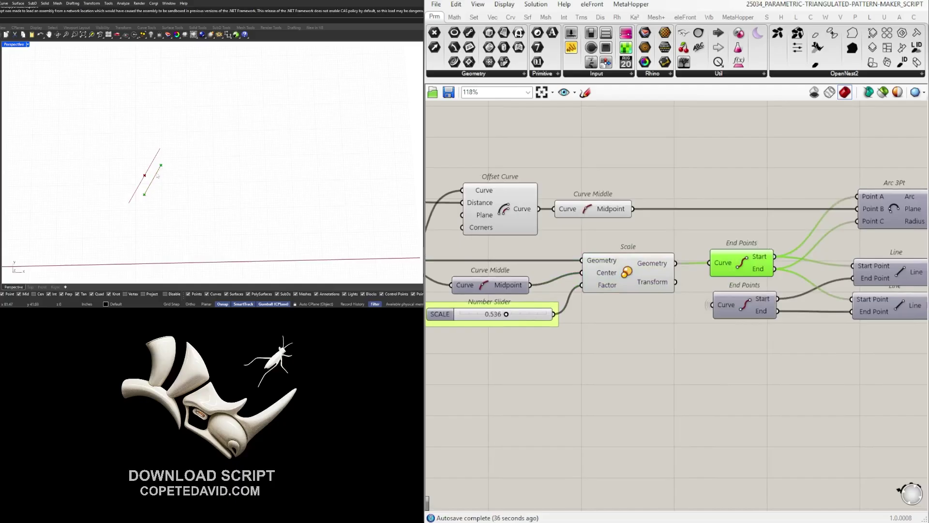
Turn on the preview of the Arc 3Pt component
right_click_drag(820, 332, 777, 321)
right_click_drag(850, 193, 806, 217)
left_click(806, 217)
middle_click(806, 217)
left_click(827, 197)
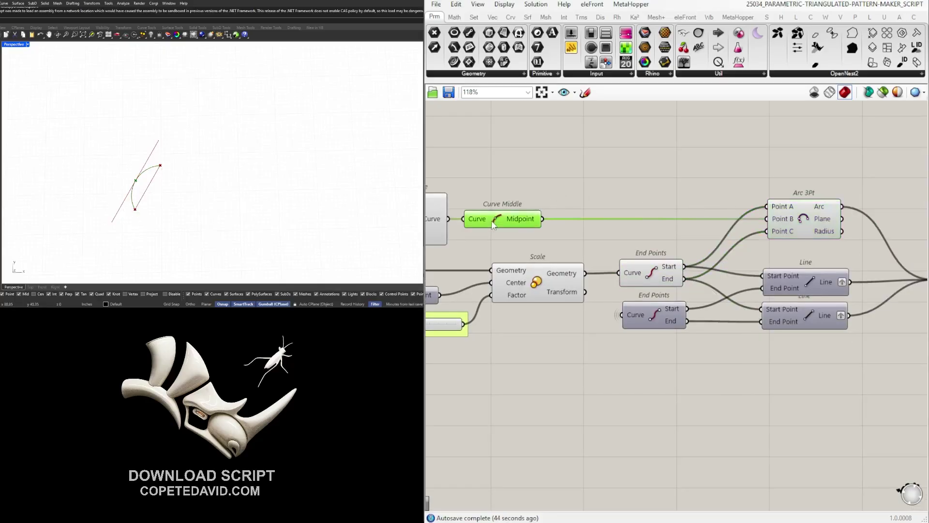
Move the offset curve's Curve Middle closer to Arc 3Pt, then select End Points and Arc 3Pt to highlight how the arc is defined
left_click_drag(492, 220, 548, 209)
left_click(545, 208)
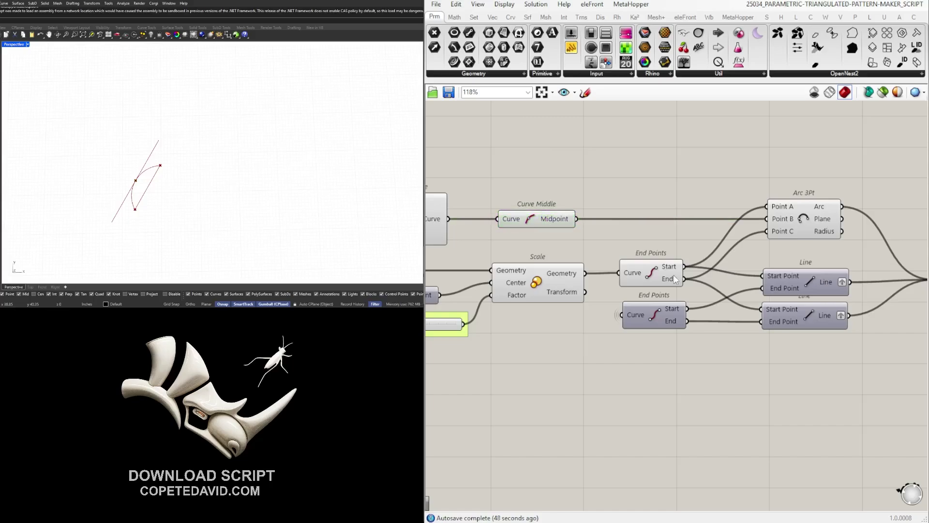
left_click(674, 275)
left_click(809, 233)
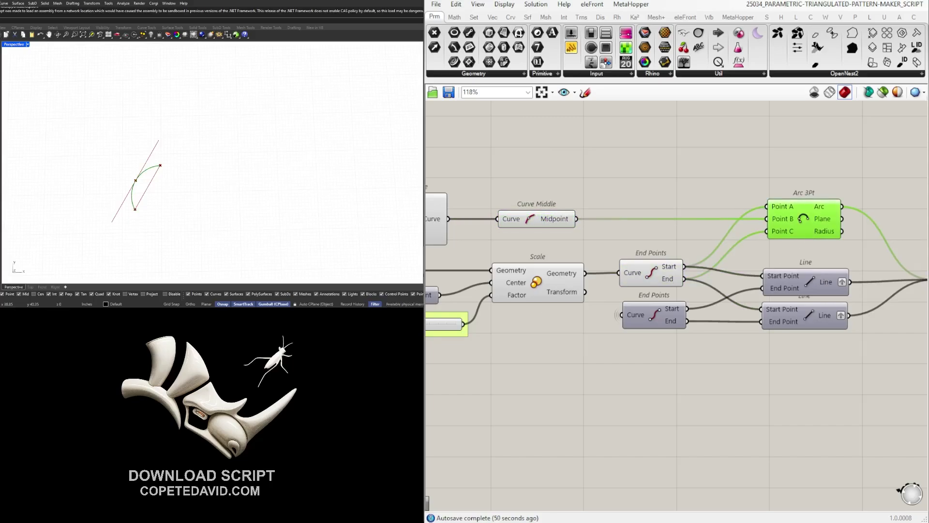
left_click(647, 429)
left_click(785, 207)
Turn the preview of the edge List Item back on to show the full-length triangle edge
right_click_drag(801, 238, 752, 229)
right_click_drag(501, 243, 683, 238)
scroll(649, 238, "down", 1)
left_click(567, 258)
middle_click(567, 259)
left_click(588, 239)
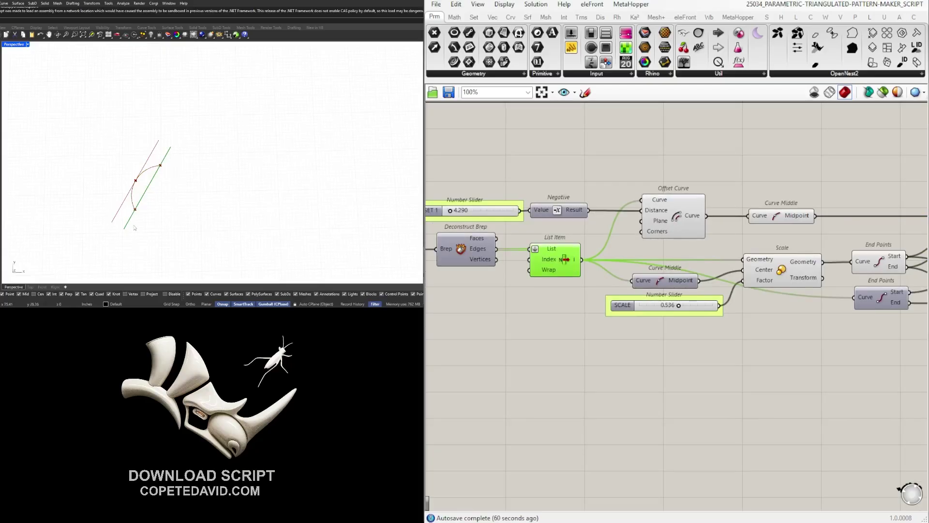
Turn on the preview of the second End Points component, fed by the unscaled triangle edge
right_click_drag(804, 313, 567, 315)
right_click_drag(841, 284, 740, 273)
mouse_move(697, 337)
left_mouse_down()
mouse_move(670, 275)
mouse_move(657, 269)
left_mouse_up()
left_click(546, 290)
middle_click(546, 288)
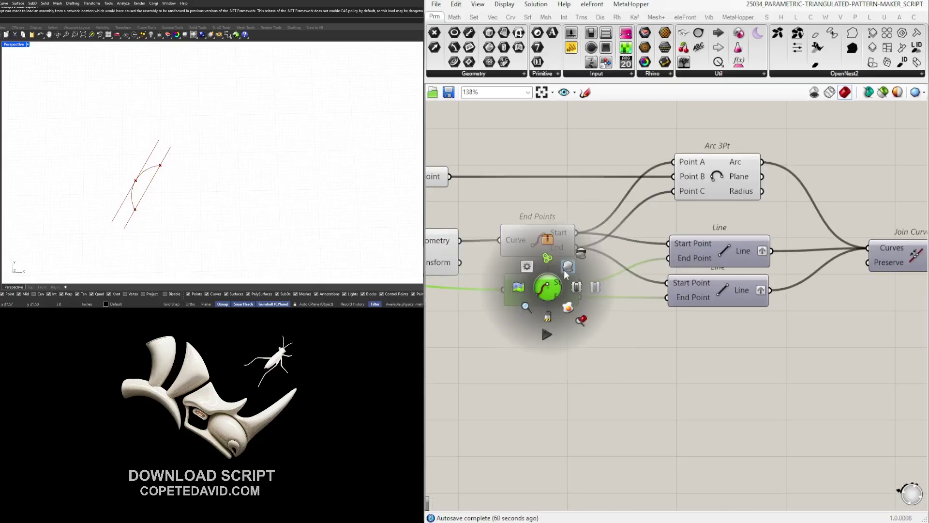
scroll(546, 287, "up", 2)
Turn on the previews of both Line components and of the Join Curves component
left_click_drag(754, 352, 702, 244)
middle_click(702, 244)
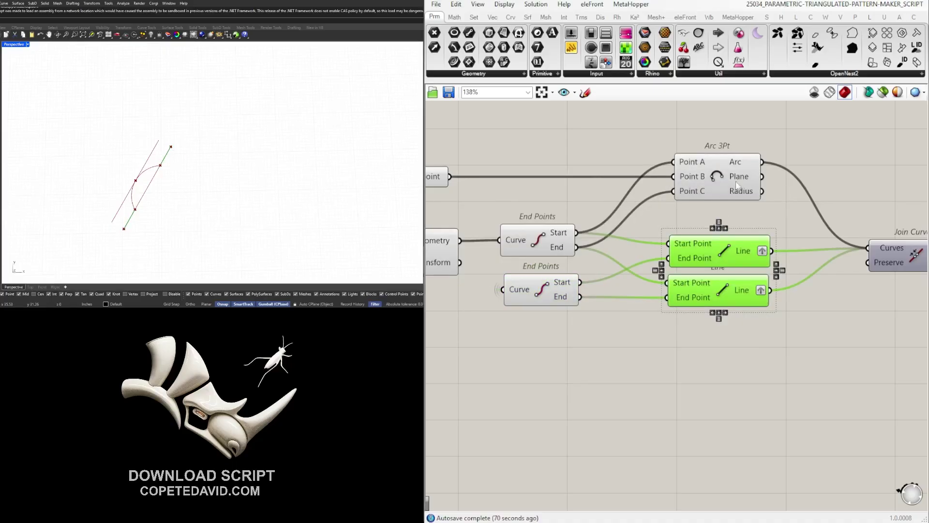
right_click_drag(829, 212, 713, 212)
left_click(788, 254)
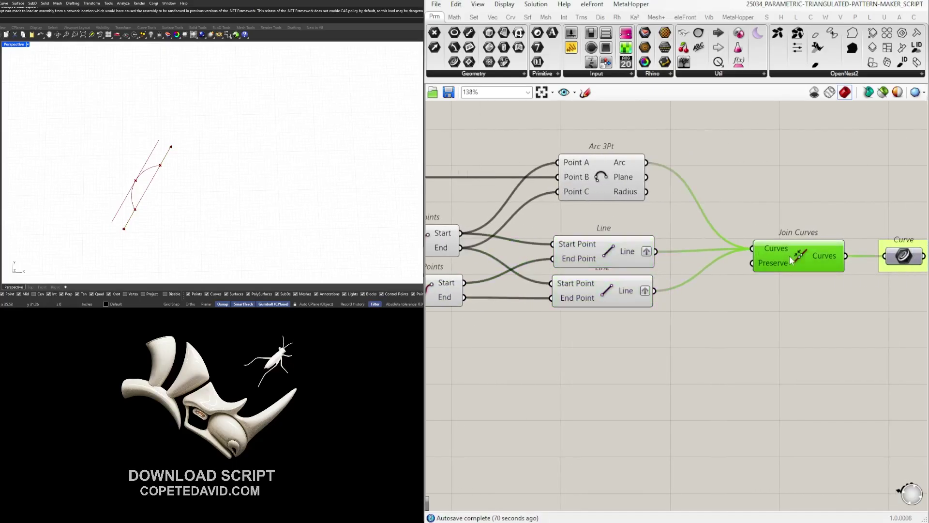
middle_click(809, 248)
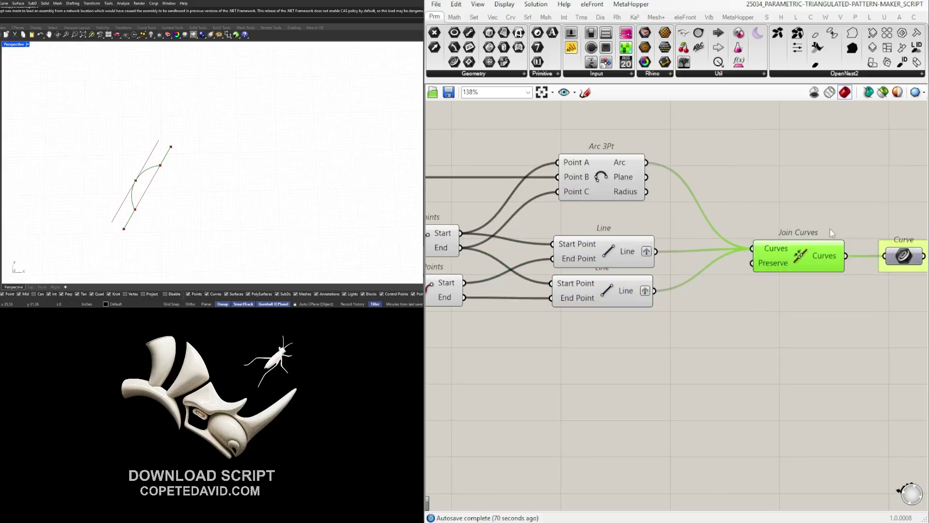
Hide the previews of all components upstream of Join Curves, from the edge List Item through the Arc 3Pt and Line components
scroll(830, 228, "down", 6)
scroll(709, 282, "up", 5)
scroll(791, 312, "down", 2)
scroll(794, 338, "down", 1)
left_click_drag(792, 346, 519, 168)
middle_click(519, 168)
left_click(553, 136)
left_click(613, 181)
right_click_drag(613, 181, 790, 188)
left_click_drag(724, 384, 460, 199)
middle_click(484, 197)
left_click(515, 166)
scroll(157, 170, "up", 1)
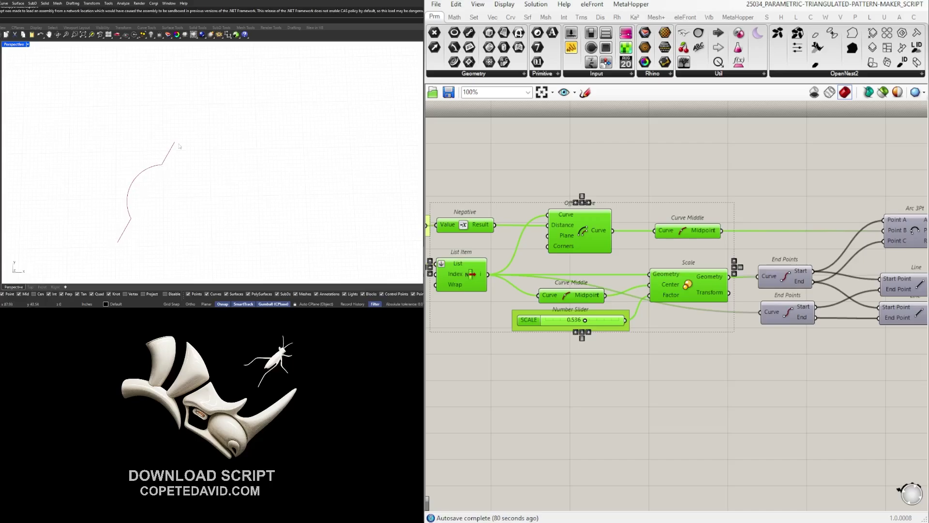
Graft the List input of the List Item that picks a triangle from Boundary Surfaces
scroll(761, 280, "down", 3)
left_click(664, 385)
right_click_drag(507, 290, 690, 291)
scroll(660, 283, "up", 4)
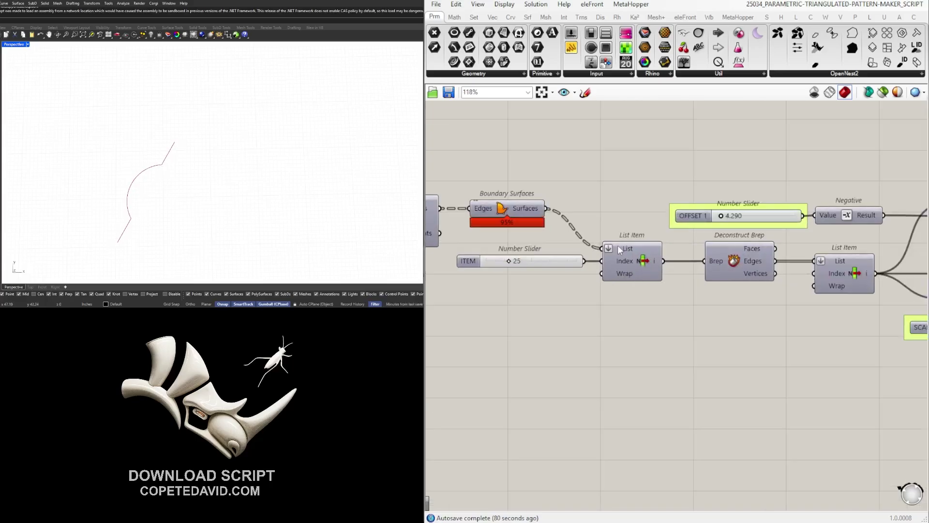
scroll(615, 246, "up", 3)
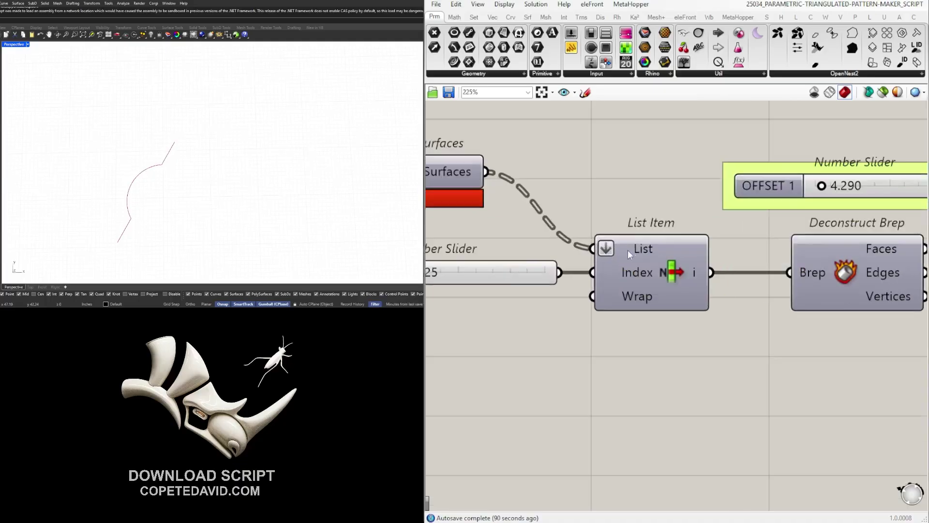
left_click(624, 249)
right_click_drag(540, 244, 761, 240)
right_click_drag(826, 298, 563, 272)
scroll(563, 272, "down", 2)
scroll(540, 251, "up", 5)
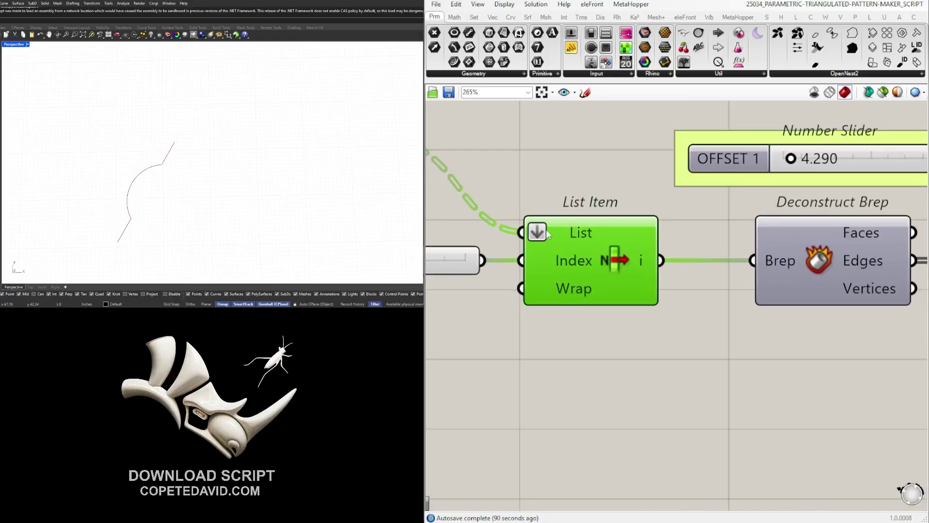
right_click(546, 229)
left_click(571, 322)
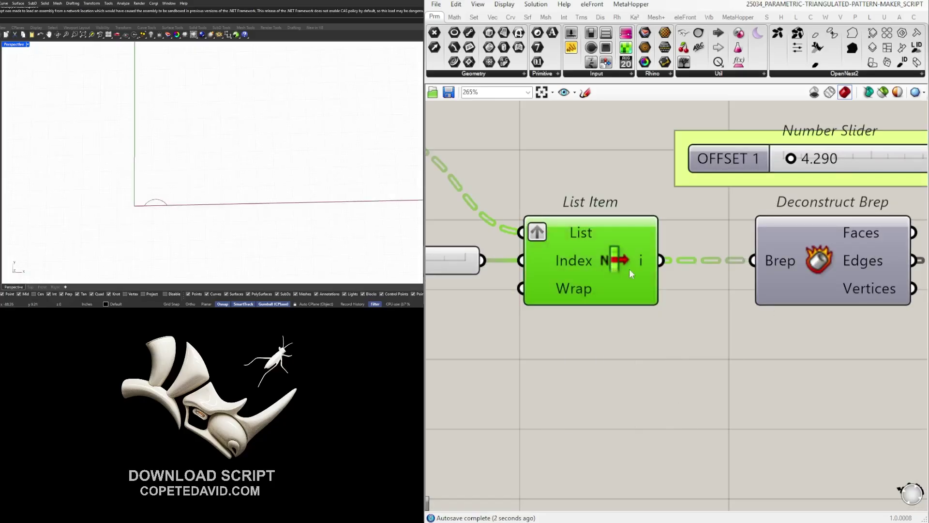
Follow the chain to its end and select the joined curve output to highlight its geometry
scroll(687, 300, "down", 3)
right_click_drag(744, 317, 564, 291)
scroll(823, 313, "down", 2)
right_click_drag(860, 318, 605, 305)
right_click_drag(864, 295, 562, 279)
left_click(741, 274)
Graft the List input of the List Item connected to Deconstruct Brep's Edges output
scroll(687, 329, "down", 2)
right_click_drag(569, 334, 846, 337)
scroll(574, 283, "up", 4)
right_click_drag(574, 283, 743, 285)
scroll(664, 294, "down", 3)
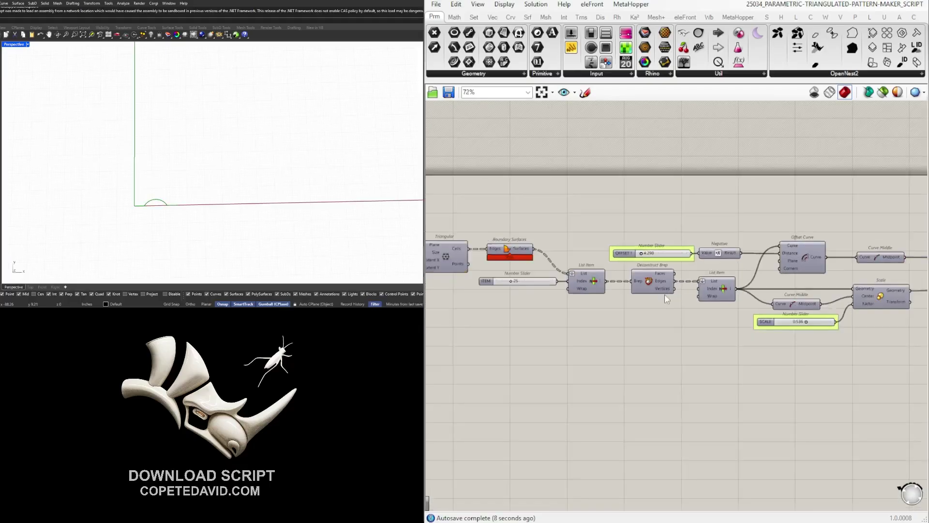
scroll(660, 289, "up", 5)
right_click(658, 289)
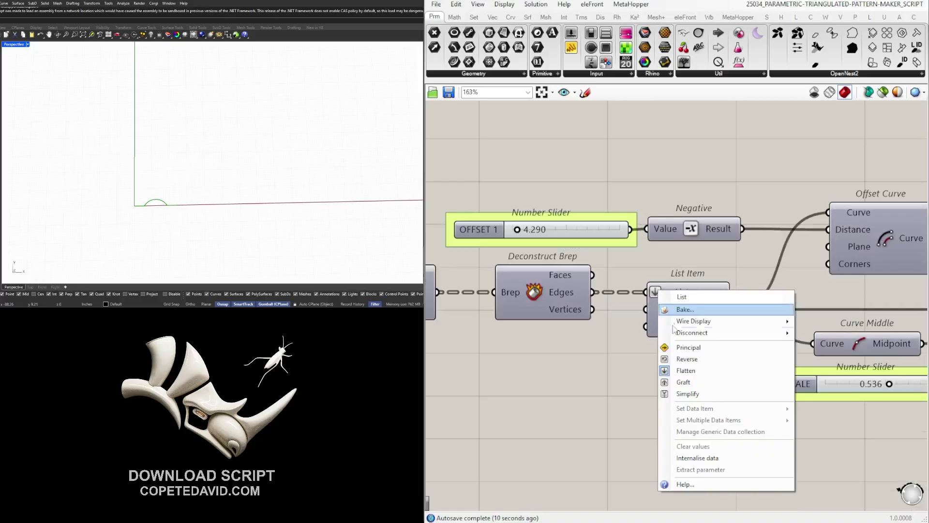
left_click(683, 382)
Flatten the List input of the triangle List Item to isolate a single triangle cell
right_click_drag(641, 327, 784, 332)
scroll(546, 277, "up", 3)
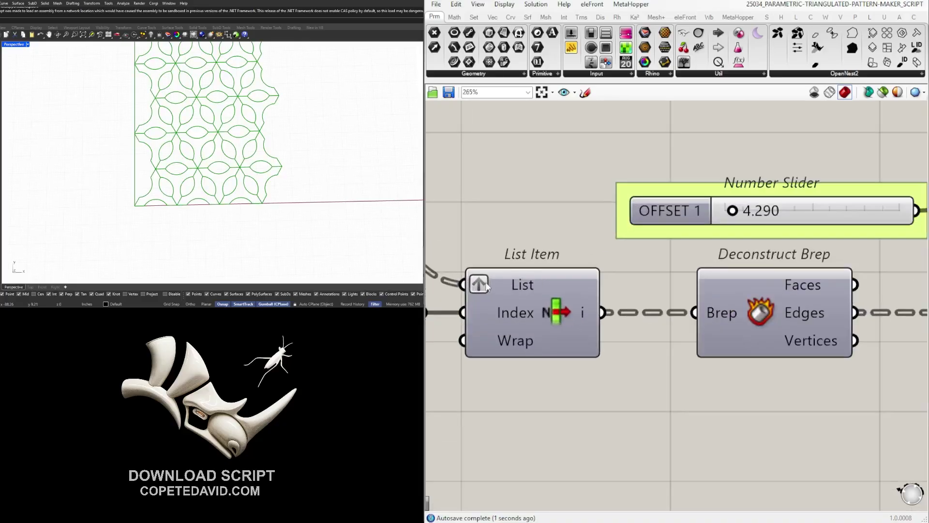
right_click(487, 282)
left_click(531, 364)
Select the edge List Item and the Join Curves component to examine the isolated triangle's joined outline
scroll(532, 368, "down", 2)
right_click_drag(784, 365, 551, 348)
scroll(634, 323, "up", 3)
left_click(634, 323)
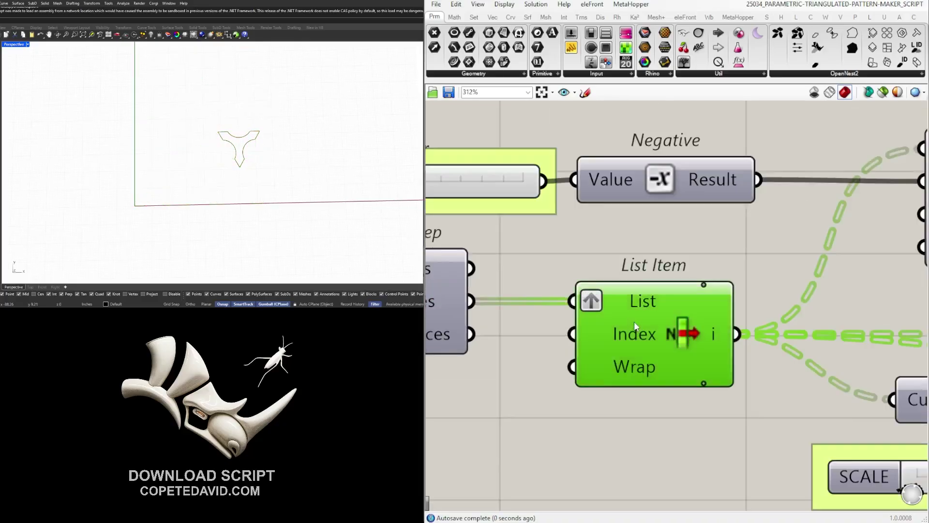
scroll(213, 146, "up", 3)
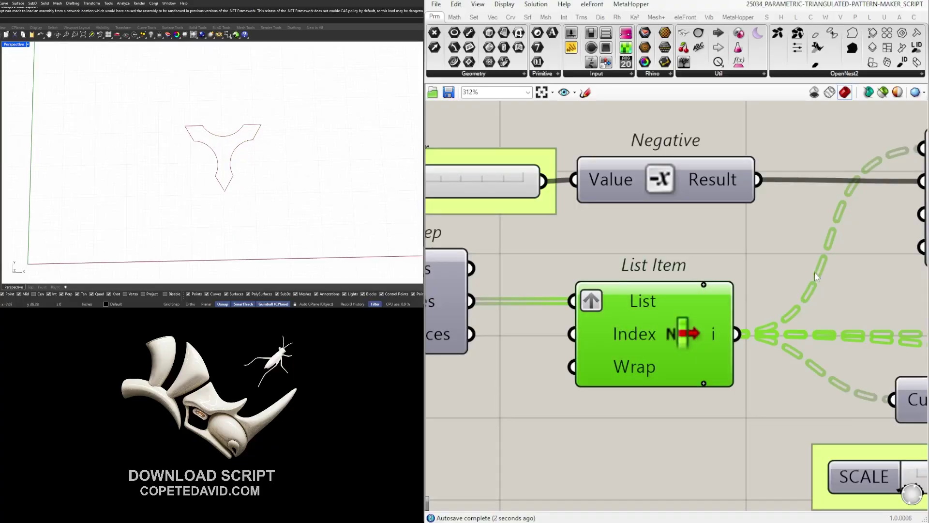
scroll(812, 275, "down", 3)
right_click_drag(913, 303, 615, 304)
scroll(615, 304, "down", 4)
right_click_drag(823, 310, 546, 297)
left_click(829, 306)
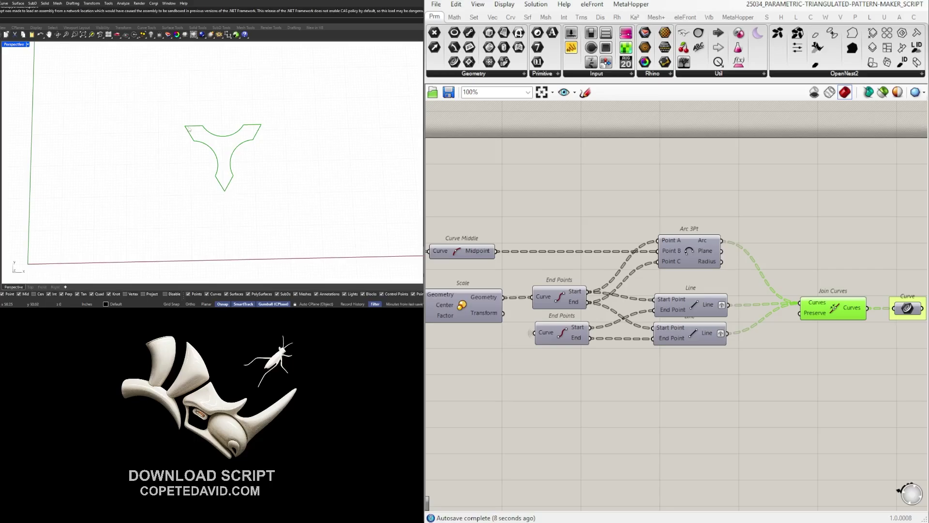
Graft the triangle List Item's List input again to apply the pattern to every triangle
scroll(680, 275, "down", 3)
left_click(655, 354)
right_click_drag(541, 347, 772, 345)
scroll(532, 286, "up", 3)
scroll(605, 281, "up", 3)
left_click(599, 280)
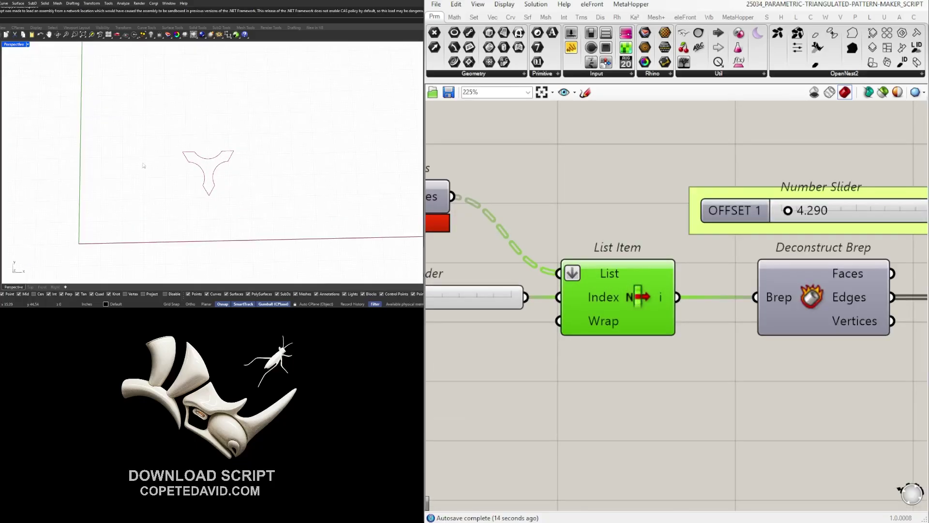
right_click(569, 276)
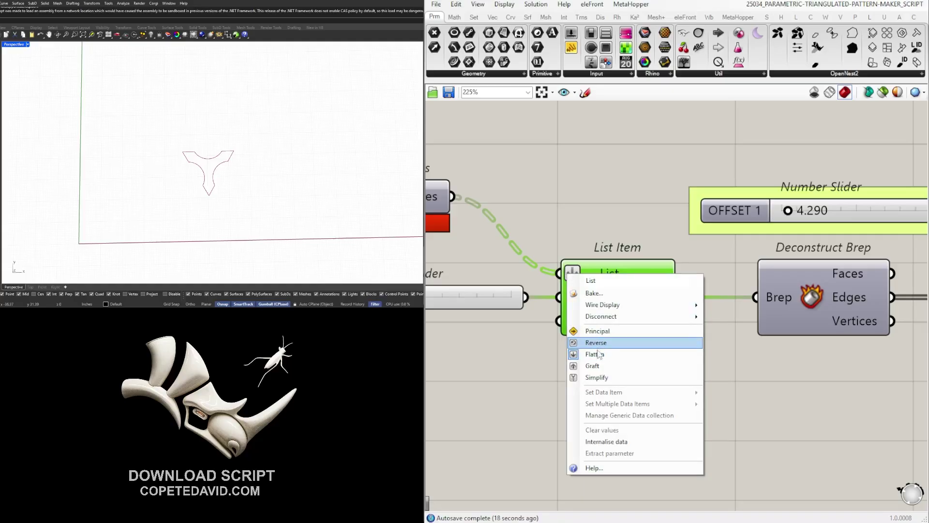
left_click(595, 366)
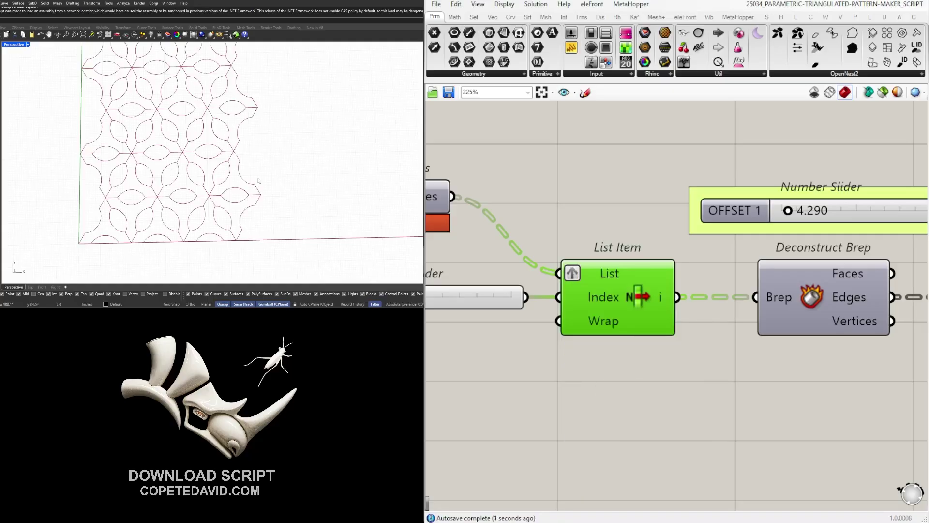
Set the SCALE slider to 1.000
scroll(259, 180, "down", 3)
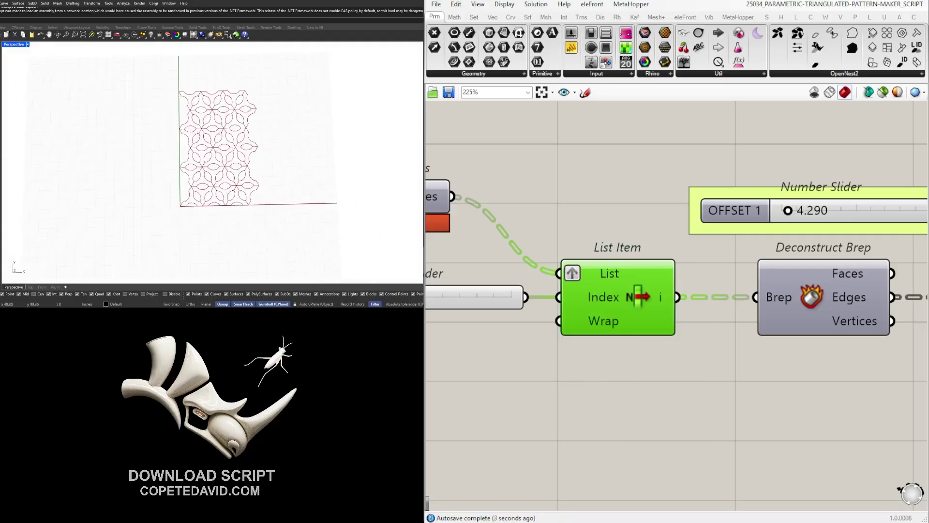
scroll(748, 303, "down", 4)
right_click_drag(851, 358, 544, 347)
scroll(659, 345, "up", 4)
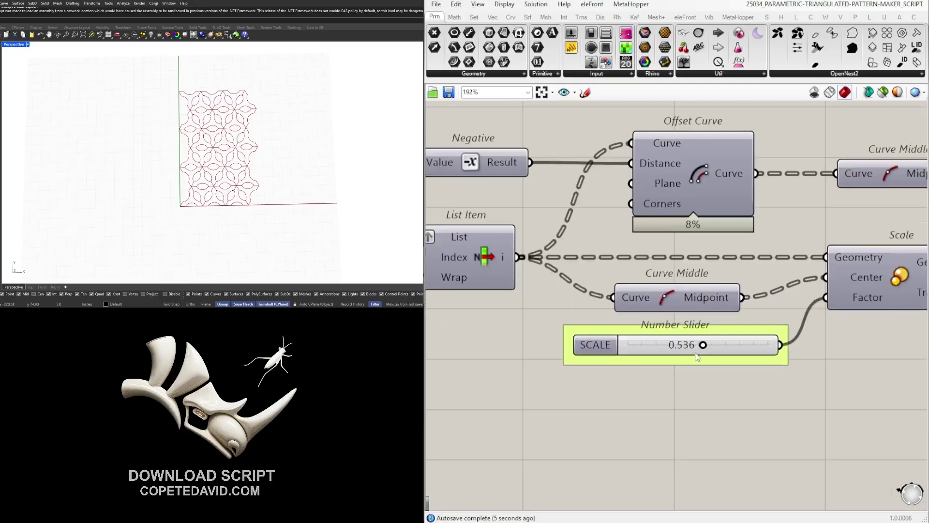
left_click_drag(703, 347, 785, 340)
scroll(212, 163, "up", 10)
right_click_drag(819, 295, 712, 289)
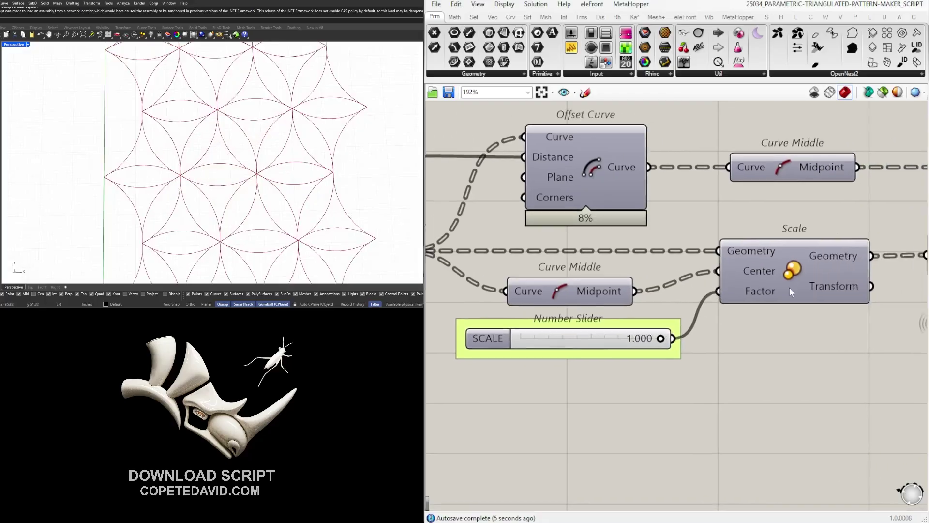
Try a slightly lower value on the OFFSET 1 slider
scroll(812, 315, "down", 2)
right_click_drag(815, 338, 527, 332)
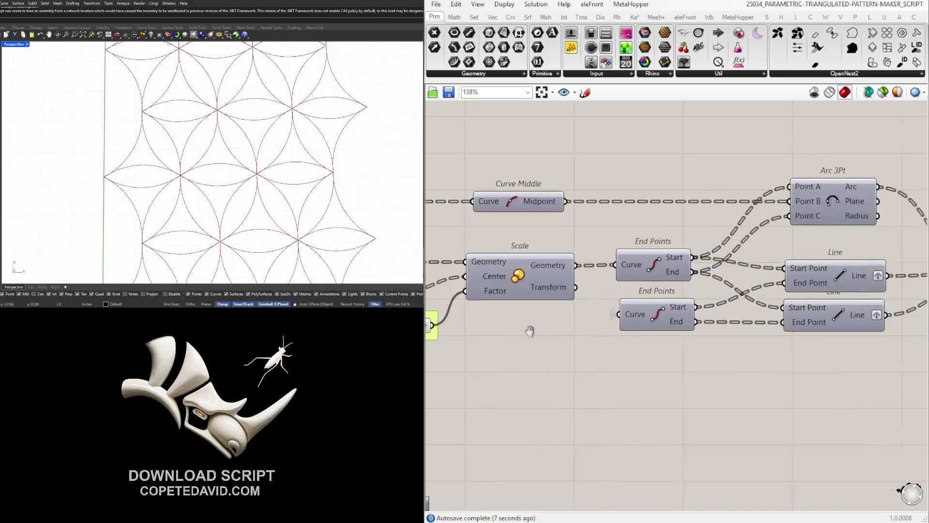
scroll(683, 322, "down", 4)
right_click_drag(823, 332, 609, 263)
scroll(615, 257, "up", 6)
left_click_drag(618, 249, 613, 249)
Reduce the SCALE slider to below 1.000 so straight segments flank each arc
scroll(731, 323, "down", 5)
right_click_drag(905, 378, 639, 323)
scroll(639, 323, "up", 1)
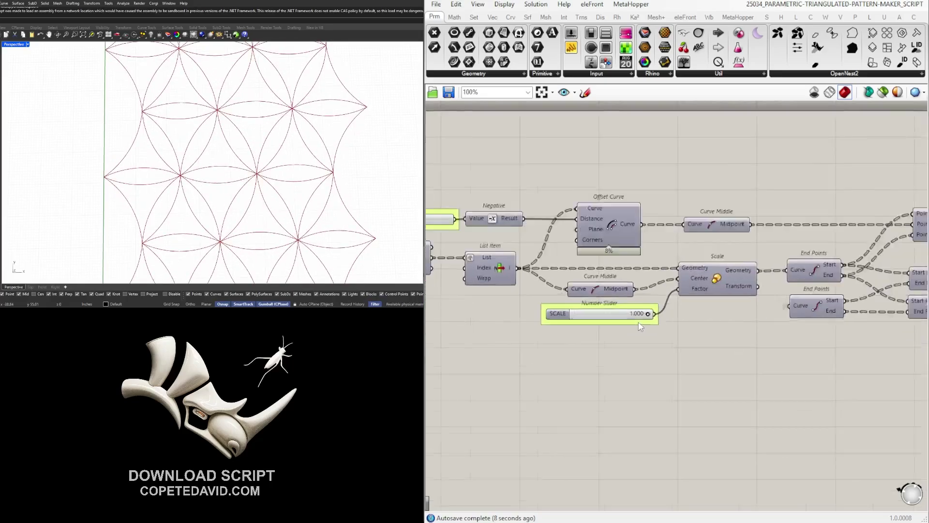
scroll(641, 327, "up", 3)
left_click_drag(660, 305, 601, 327)
Set the OFFSET 1 slider to 4.290
scroll(601, 327, "down", 4)
scroll(613, 259, "up", 2)
scroll(613, 258, "up", 2)
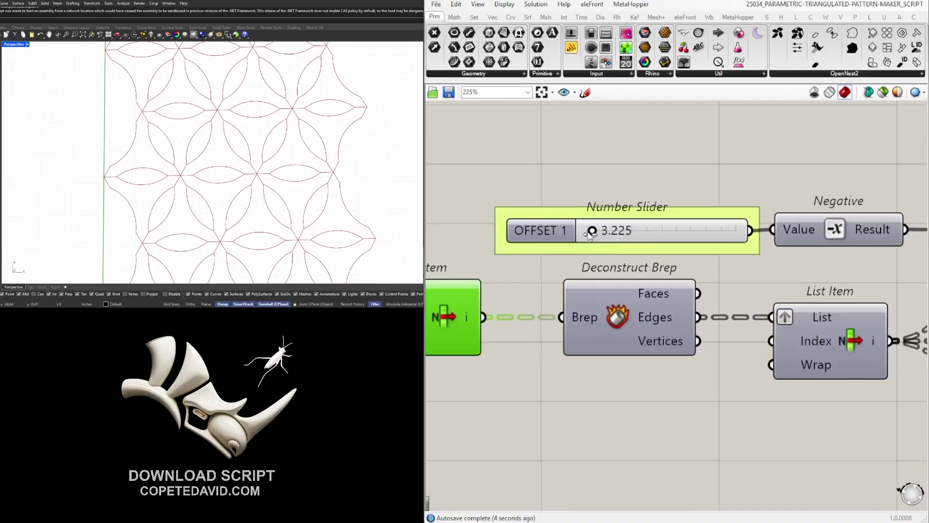
left_click_drag(590, 235, 593, 236)
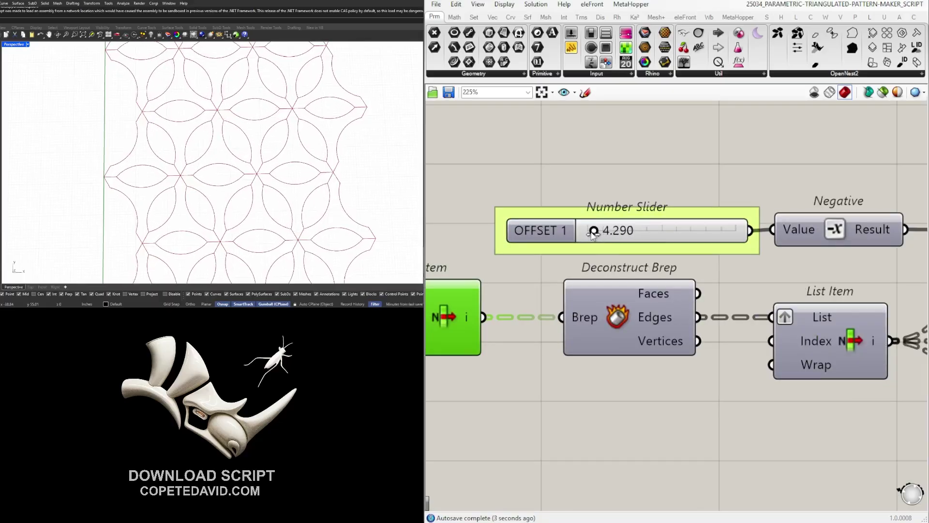
Examine the full petal pattern and follow the definition from the SCALE slider to the final Curve container
scroll(235, 152, "down", 3)
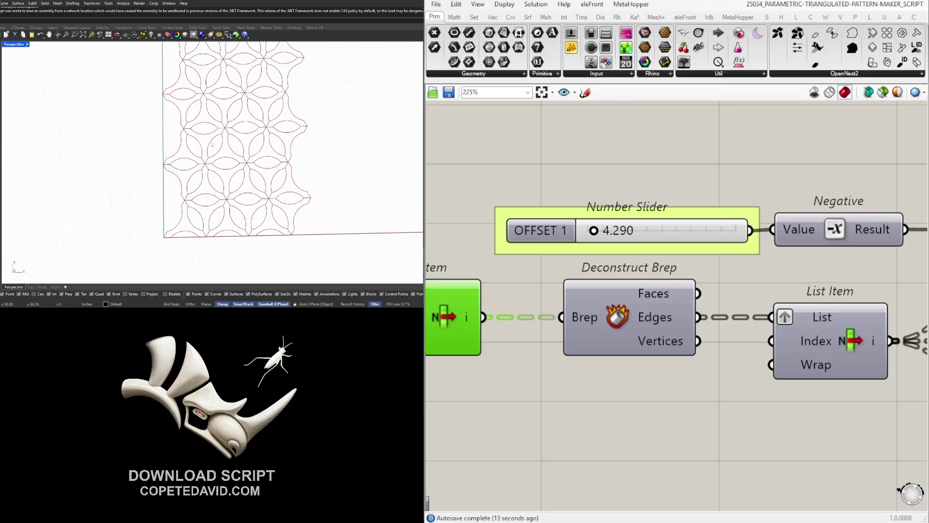
scroll(708, 269, "down", 2)
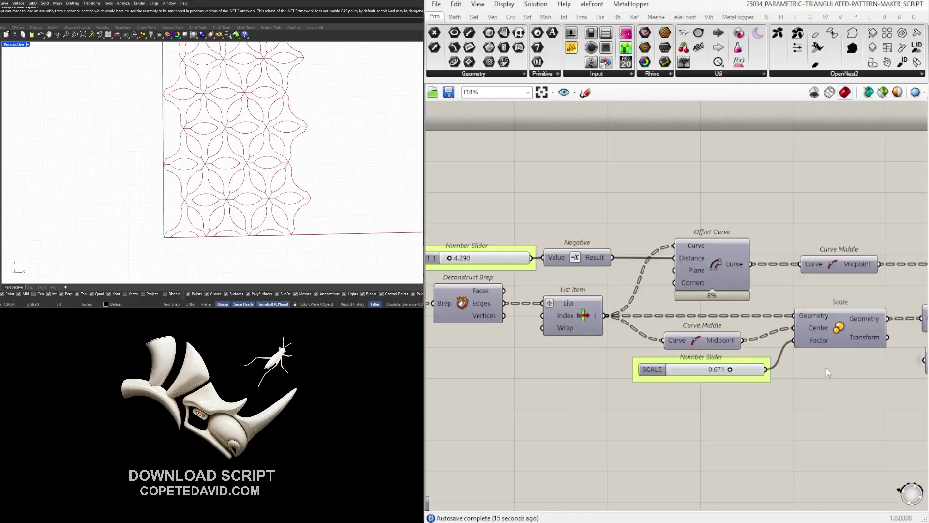
right_click_drag(726, 315, 577, 301)
scroll(763, 375, "down", 2)
scroll(750, 348, "up", 2)
left_click(726, 322)
left_click(831, 317)
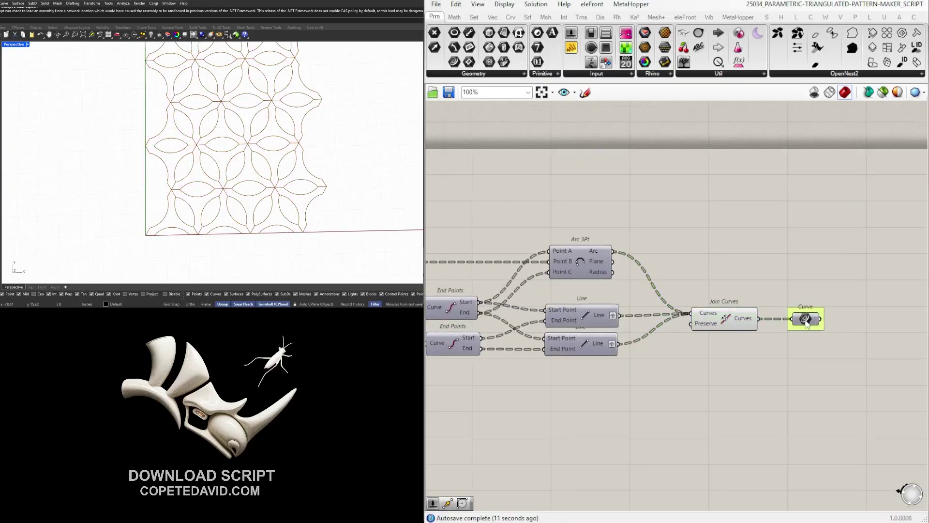
scroll(780, 344, "up", 2)
double_click(794, 368)
left_click(796, 377)
scroll(796, 377, "down", 8)
right_click_drag(712, 359, 826, 301)
scroll(823, 304, "down", 1)
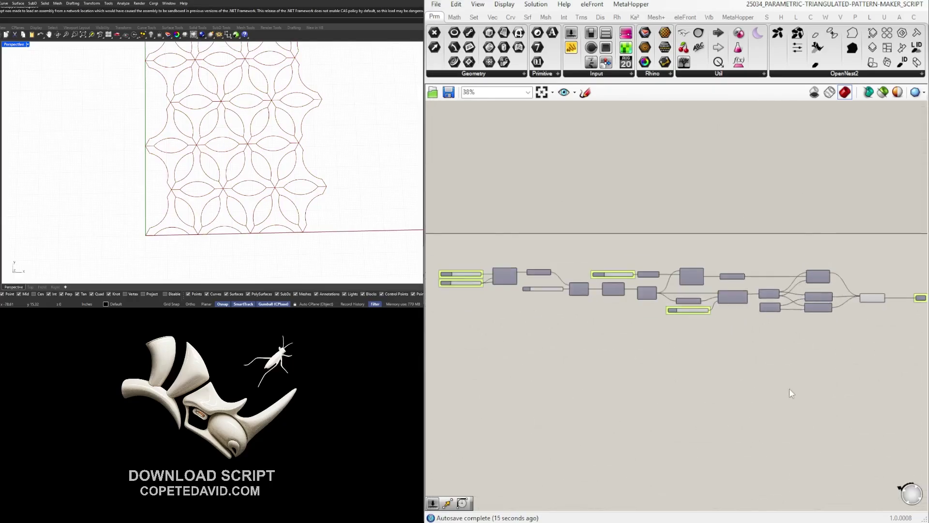
Add a curve Fillet component with a Radius input near the Join Curves component
scroll(688, 297, "up", 5)
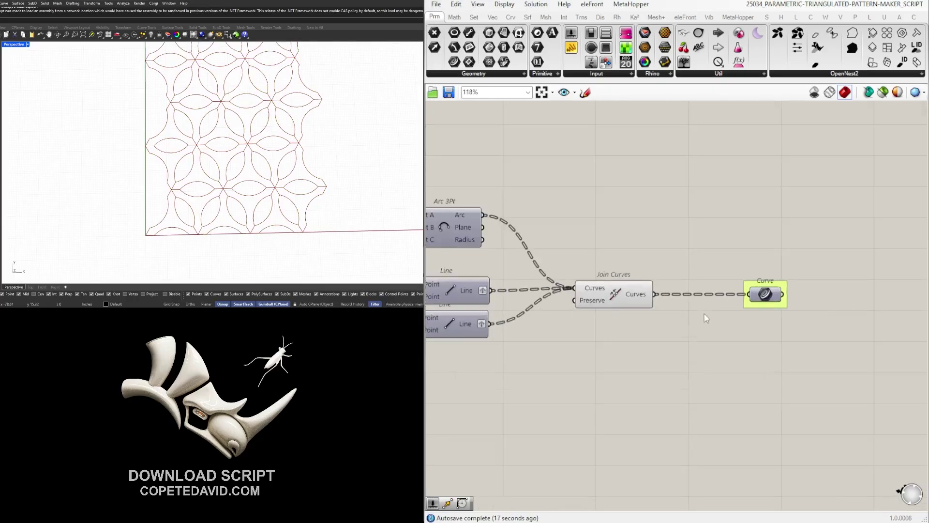
left_click(624, 292)
double_click(676, 338)
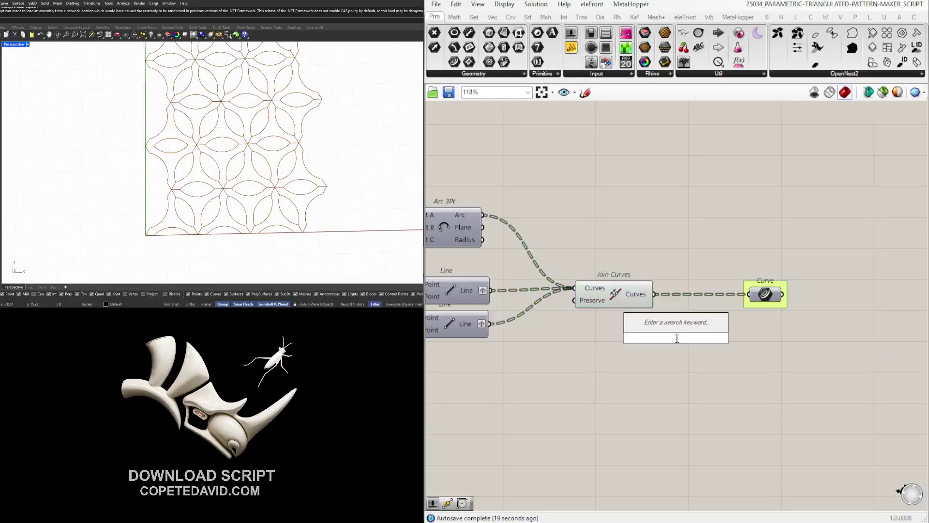
type("fill")
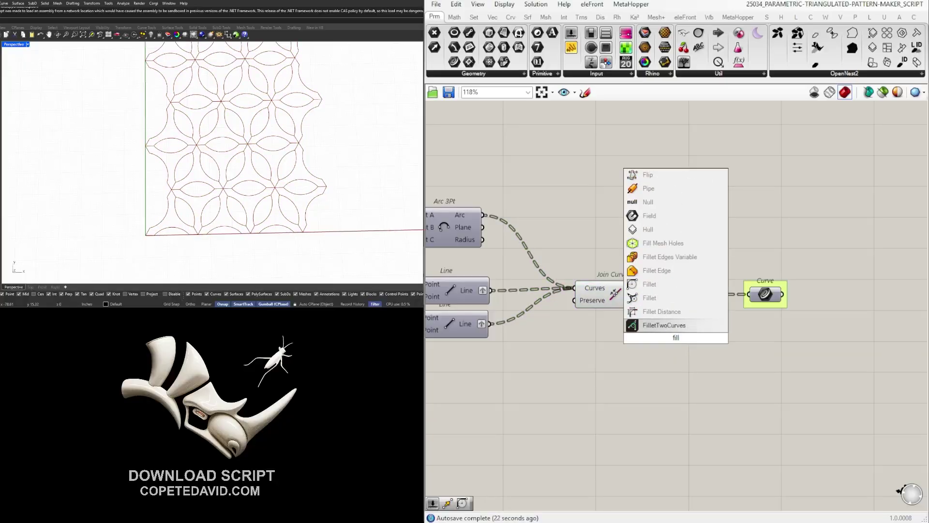
left_click(649, 298)
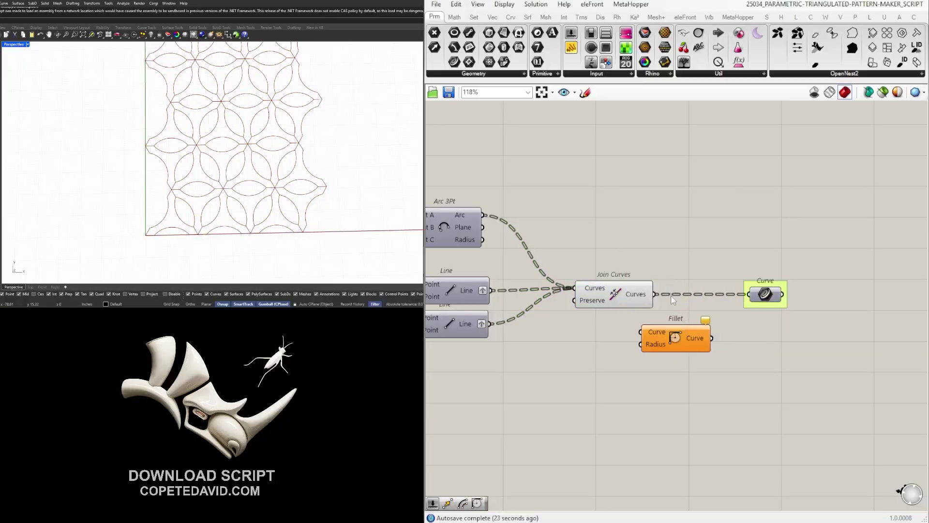
Feed the joined curves into the Fillet component's Curve input and move the final Curve container farther along to make room
scroll(658, 296, "up", 3)
left_click_drag(643, 289, 731, 335)
right_click_drag(816, 335, 685, 335)
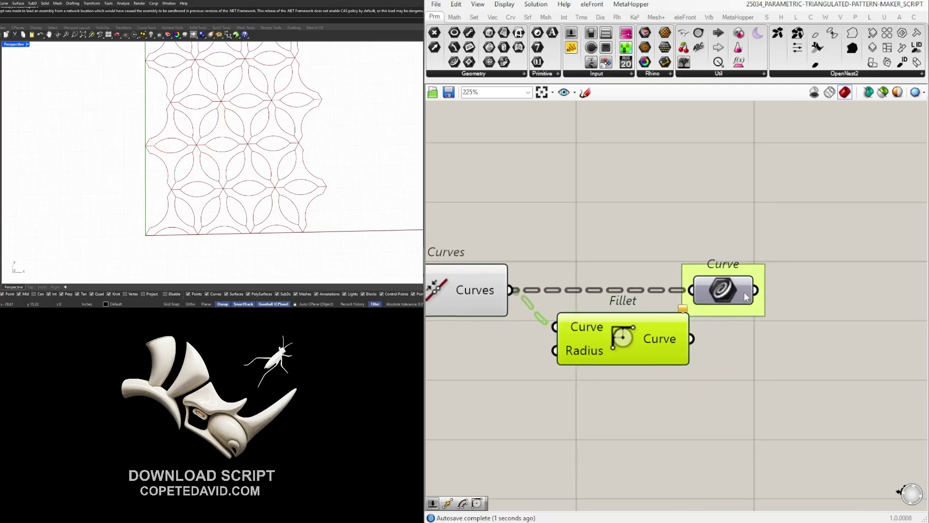
left_click_drag(743, 293, 845, 294)
Create a number slider with the value 1.5 and connect it to the Fillet component's Radius input
right_click_drag(466, 392, 554, 386)
scroll(554, 387, "down", 1)
left_click(556, 389)
double_click(533, 370)
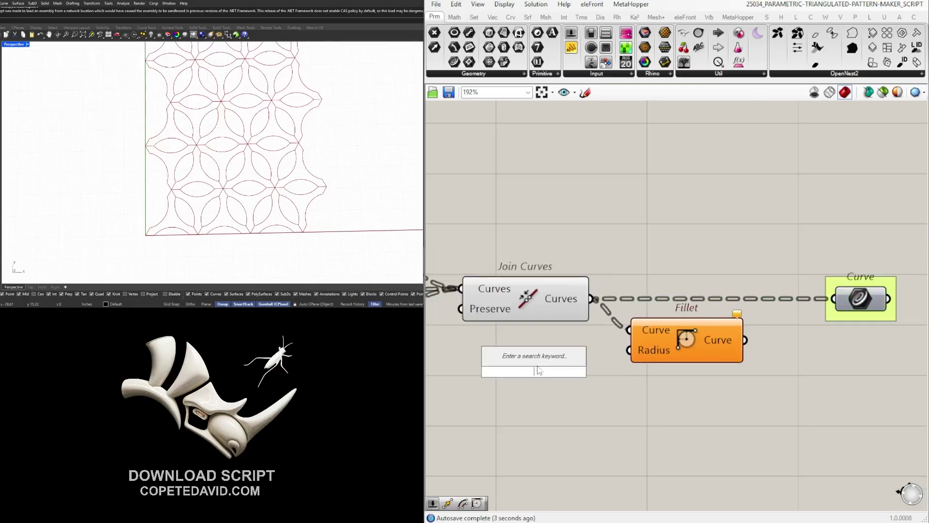
type("1.5")
key("Return")
scroll(592, 360, "up", 1)
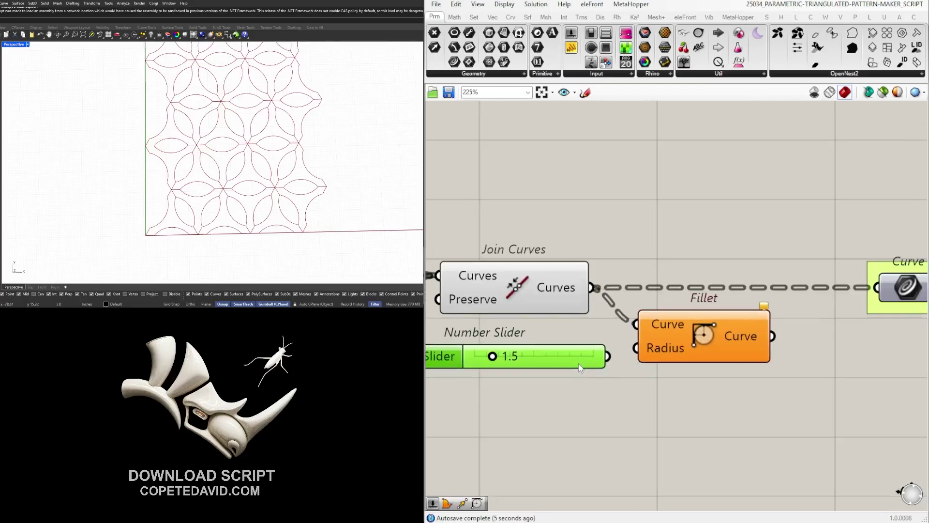
left_click_drag(604, 353, 628, 357)
Replace the final Curve container's source with the Fillet output and place the container beside the Fillet component
scroll(580, 353, "down", 1)
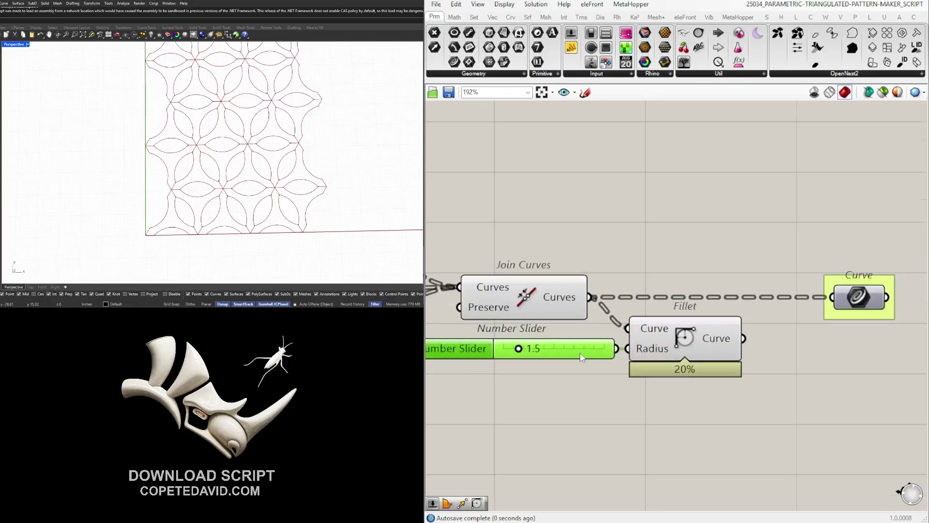
right_click_drag(746, 351, 691, 355)
left_click_drag(687, 342, 775, 307)
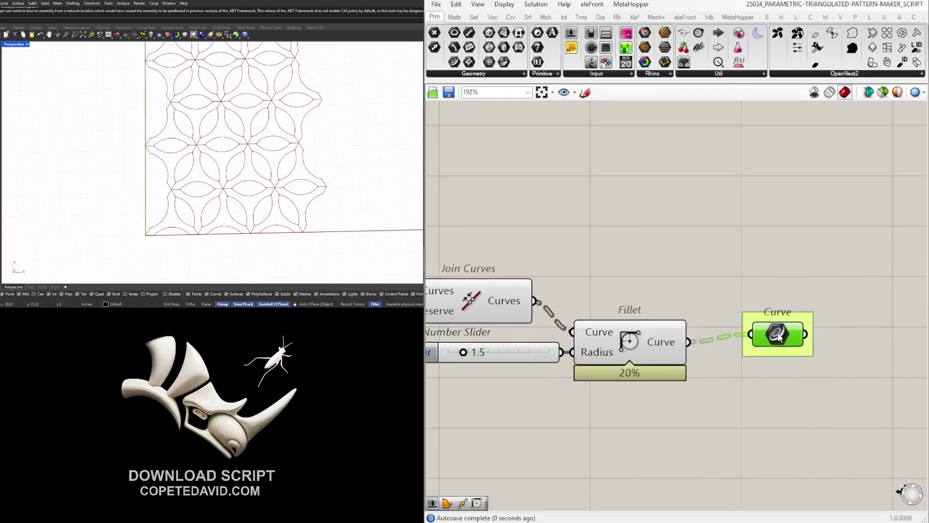
Turn off the preview of Join Curves and Fillet, and enable the preview of the final Curve container
right_click_drag(616, 417, 675, 399)
left_click_drag(675, 398, 530, 258)
middle_click(566, 258)
left_click(600, 225)
left_click(680, 230)
left_click(815, 322)
middle_click(816, 322)
left_click(837, 288)
left_click(827, 240)
Set the fillet radius slider to 4.5 to check how the petal corners round off
scroll(230, 177, "up", 10)
scroll(231, 178, "up", 2)
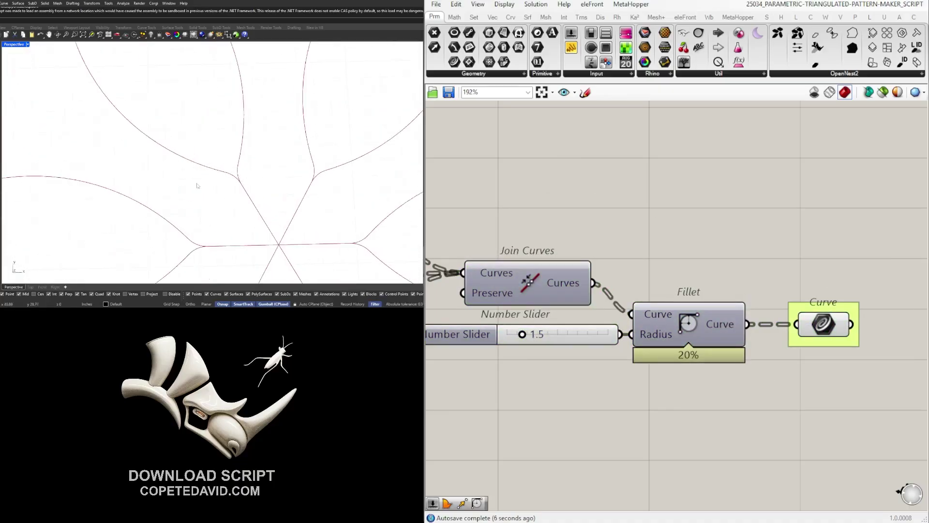
right_click_drag(461, 357, 733, 371)
scroll(809, 339, "up", 3)
right_click_drag(810, 339, 582, 348)
left_click_drag(556, 366, 609, 366)
scroll(249, 218, "down", 5)
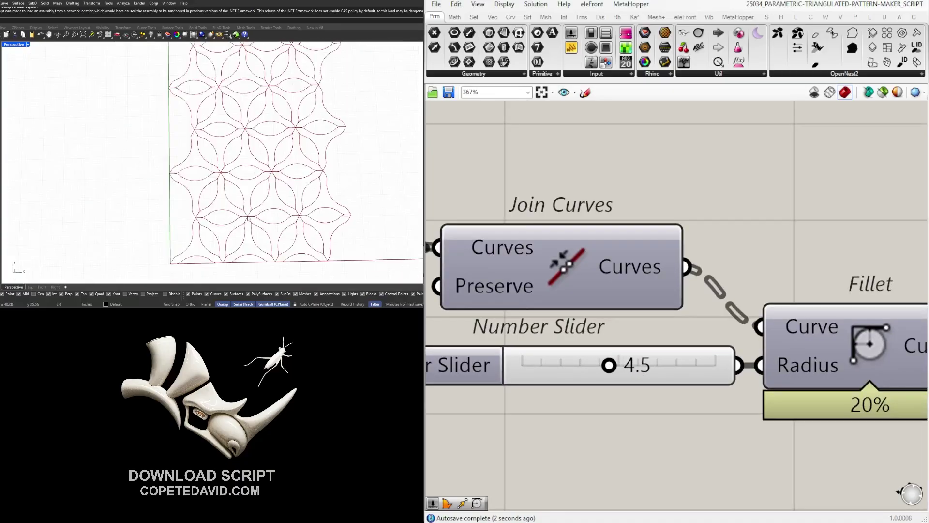
Set the SCALE slider to 0.329
scroll(758, 355, "down", 6)
right_click_drag(581, 329, 823, 329)
scroll(547, 338, "up", 4)
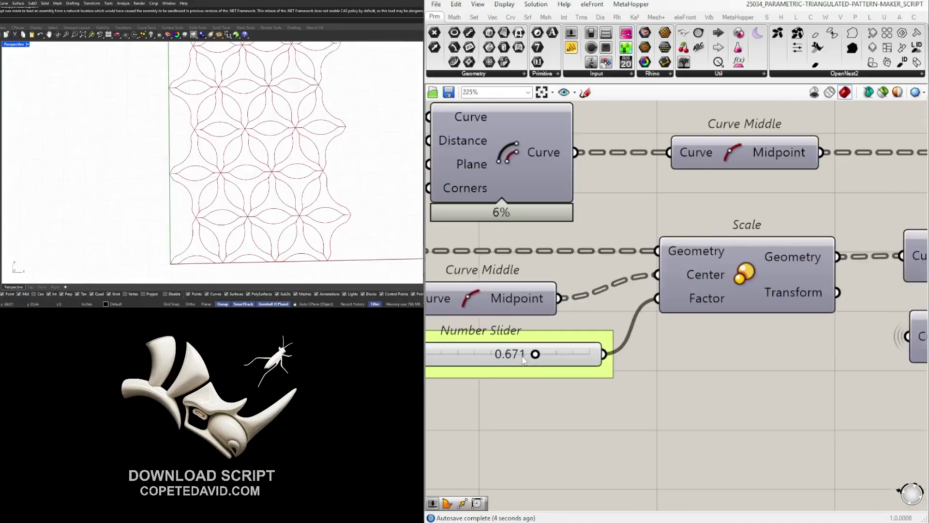
left_click_drag(536, 356, 488, 356)
Set the fillet radius slider to 7.9
scroll(576, 362, "down", 5)
right_click_drag(919, 384, 547, 382)
scroll(595, 354, "up", 7)
left_click_drag(555, 360, 622, 362)
Highlight the final Curve container's geometry and examine the filleted pattern in the Rhino viewport
scroll(227, 164, "down", 8)
scroll(242, 150, "up", 7)
scroll(245, 154, "up", 3)
right_click_drag(245, 154, 242, 160)
scroll(247, 150, "down", 5)
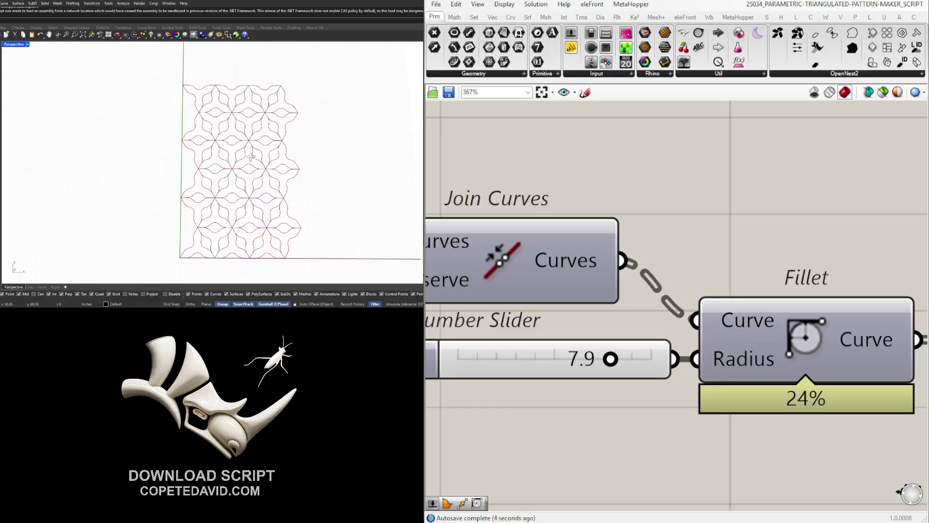
scroll(251, 156, "up", 4)
scroll(707, 303, "down", 3)
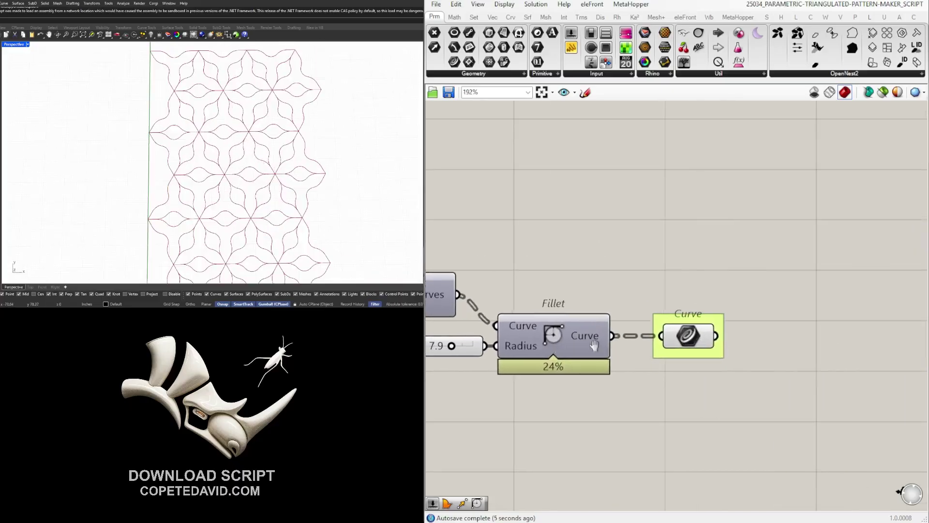
left_click(686, 335)
scroll(172, 193, "up", 2)
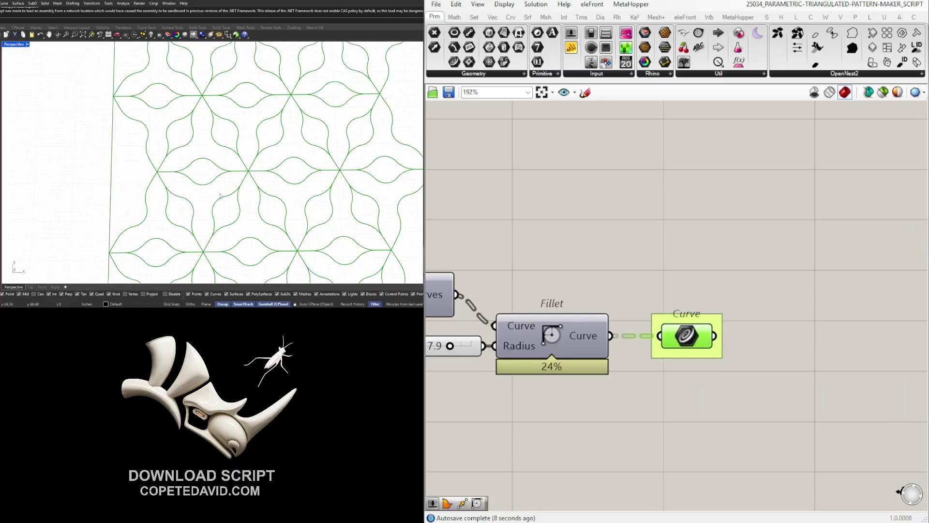
scroll(226, 204, "down", 5)
right_click_drag(226, 204, 243, 214)
scroll(243, 214, "down", 3)
scroll(243, 214, "up", 1)
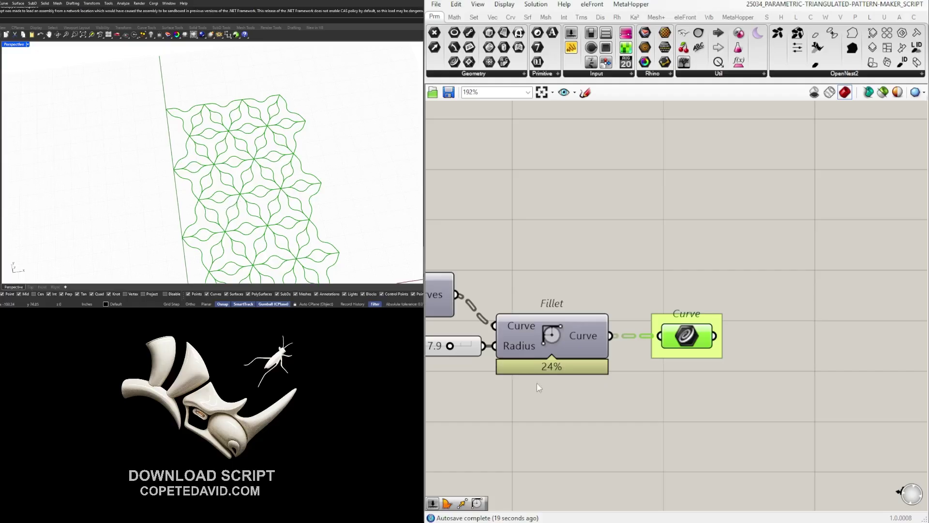
Set the SCALE slider to 0.096
scroll(634, 379, "down", 5)
right_click_drag(566, 397, 782, 372)
right_click_drag(532, 368, 803, 389)
scroll(600, 364, "up", 4)
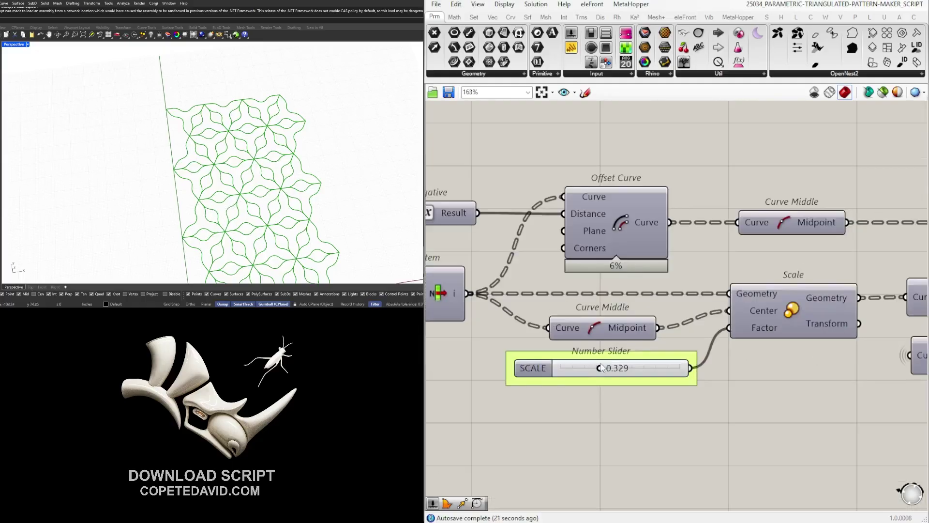
scroll(602, 368, "up", 2)
left_click_drag(603, 368, 560, 382)
Set the fillet radius slider to 9.1
scroll(815, 371, "down", 5)
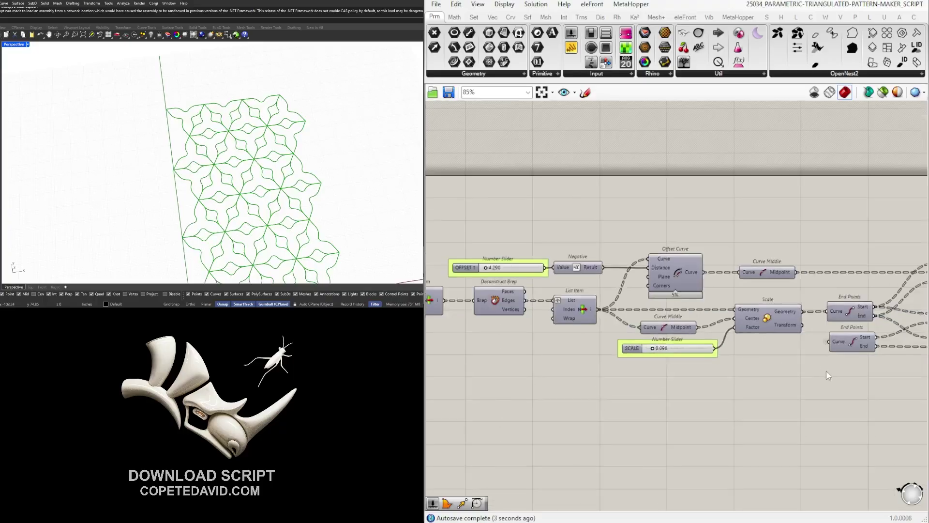
right_click_drag(815, 371, 654, 358)
scroll(654, 359, "up", 6)
left_click_drag(724, 377, 748, 384)
Set the SCALE slider to 0.585
scroll(722, 404, "down", 5)
right_click_drag(705, 415, 890, 387)
right_click_drag(455, 386, 613, 387)
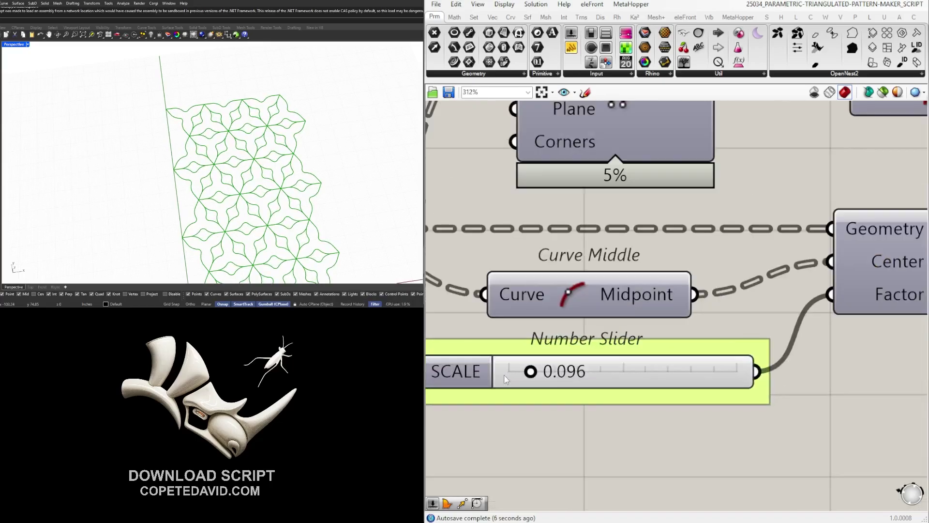
left_click_drag(531, 372, 643, 371)
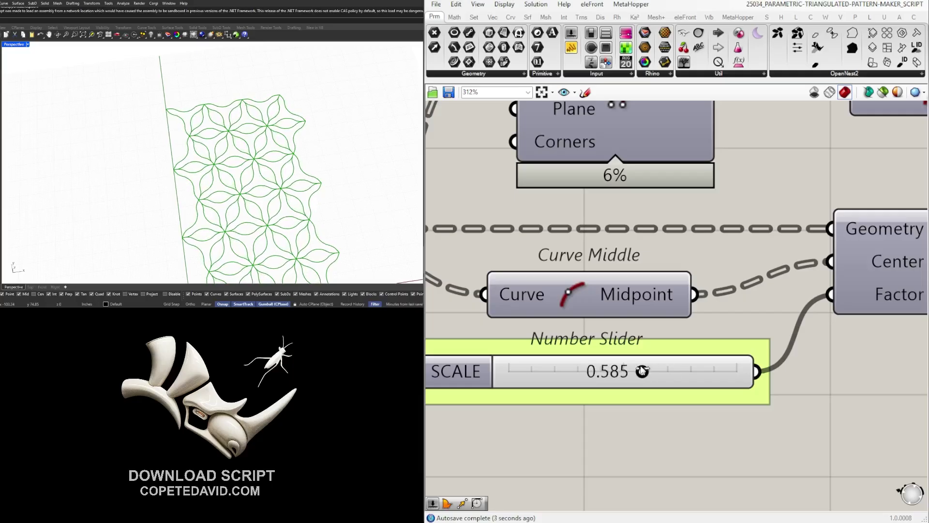
Set the fillet radius slider to 0.0
scroll(643, 371, "down", 6)
right_click_drag(726, 392, 350, 407)
scroll(823, 396, "up", 7)
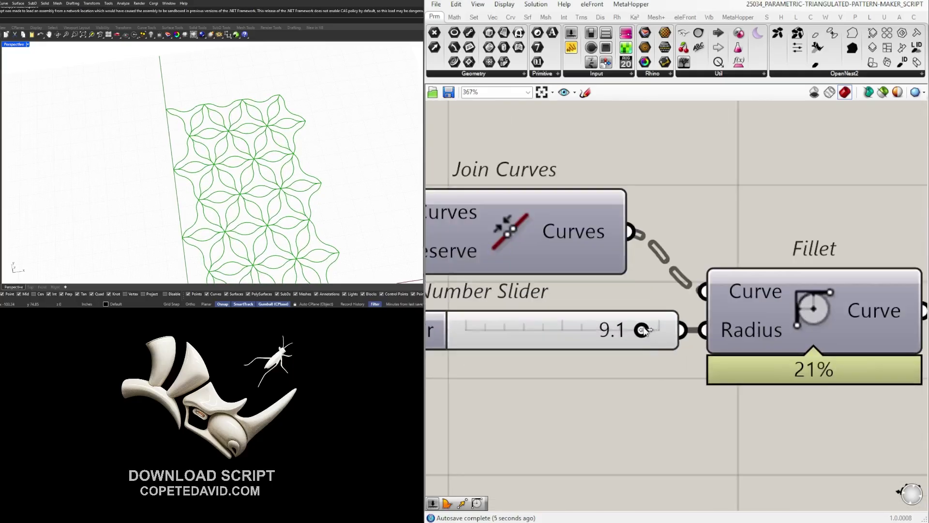
left_click_drag(642, 330, 450, 328)
Shift the Fillet component and the final Curve container slightly away from the radius slider
scroll(675, 339, "down", 7)
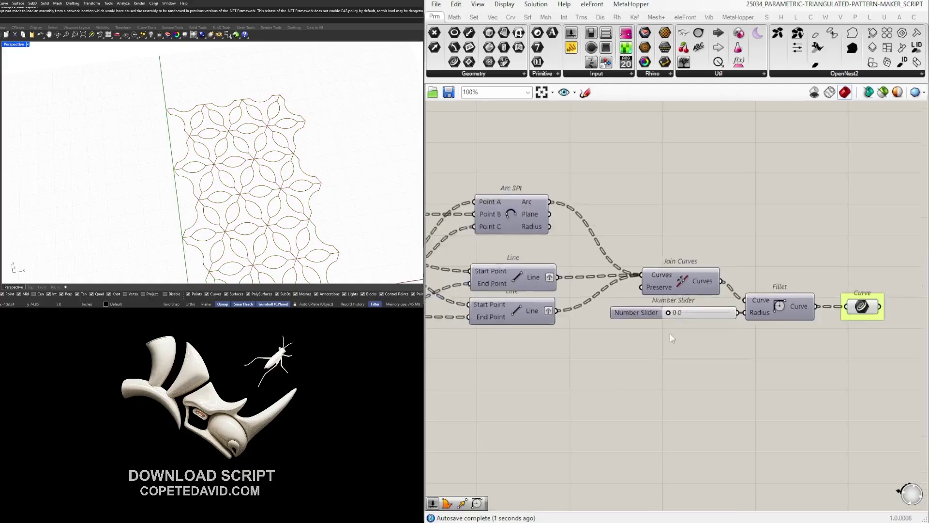
right_click_drag(718, 345, 639, 359)
left_click_drag(785, 393, 657, 285)
left_click_drag(695, 331, 713, 332)
left_click(712, 350)
Rename the fillet radius slider to FILLET and enclose it in a group
scroll(550, 343, "up", 2)
right_click(557, 328)
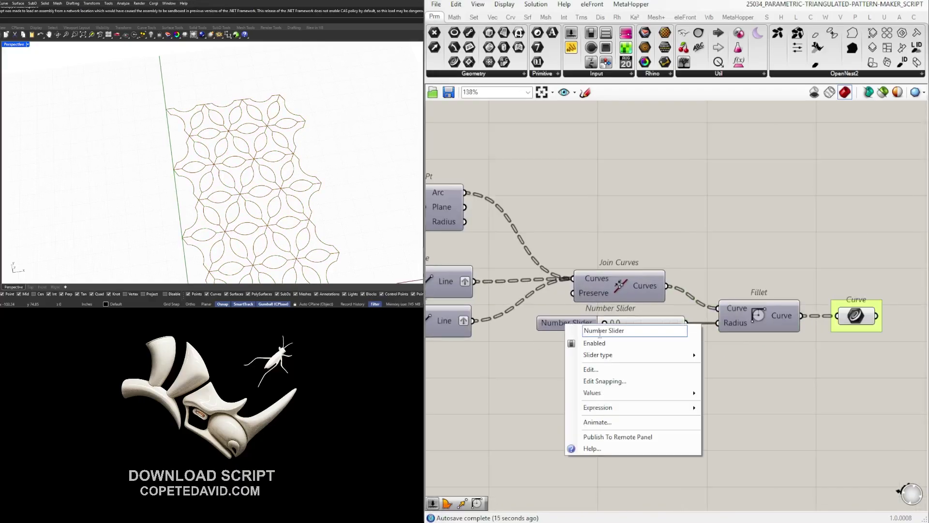
key("ctrl+shift+Left")
key("ctrl+shift+Left")
type("fille")
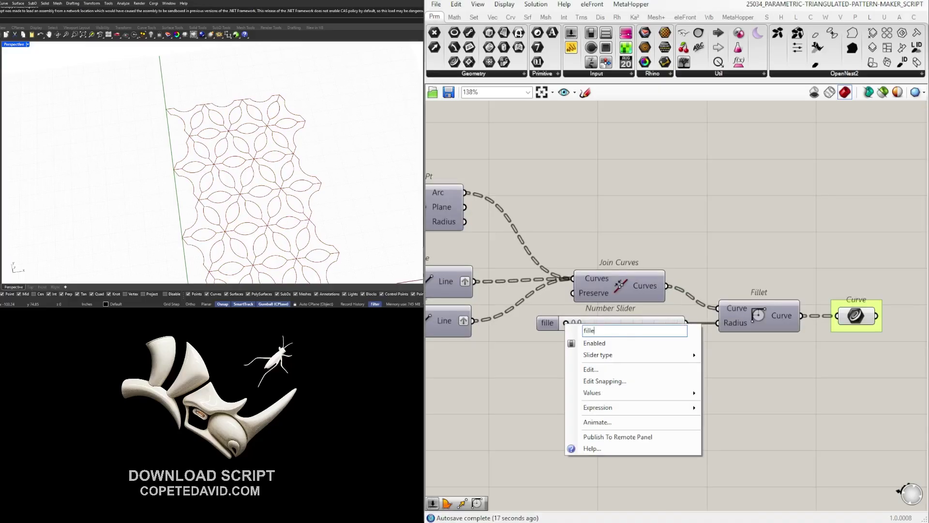
key("BackSpace")
key("BackSpace")
key("BackSpace")
key("BackSpace")
key("BackSpace")
type("FILLET")
key("Return")
left_click(556, 327)
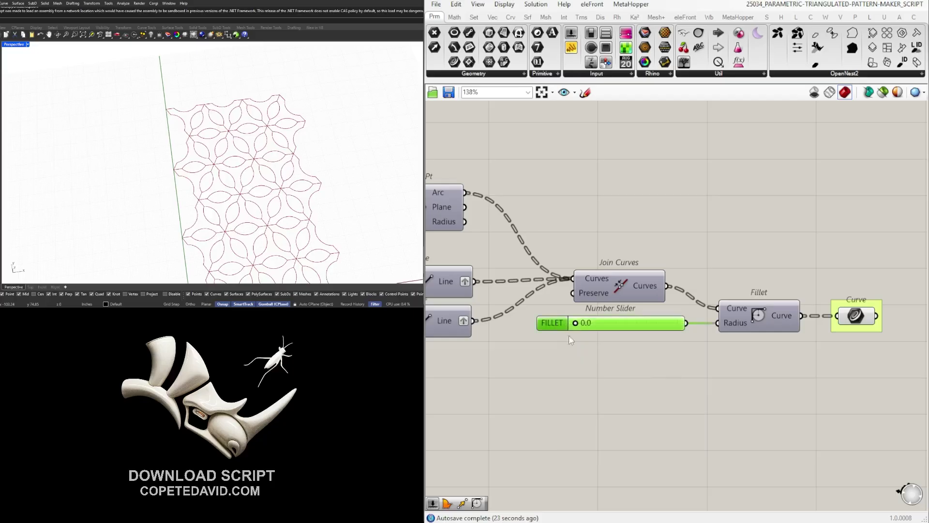
Review the whole definition, from the Triangular grid and Boundary Surfaces through the offset, scale and fillet stages
scroll(644, 320, "down", 5)
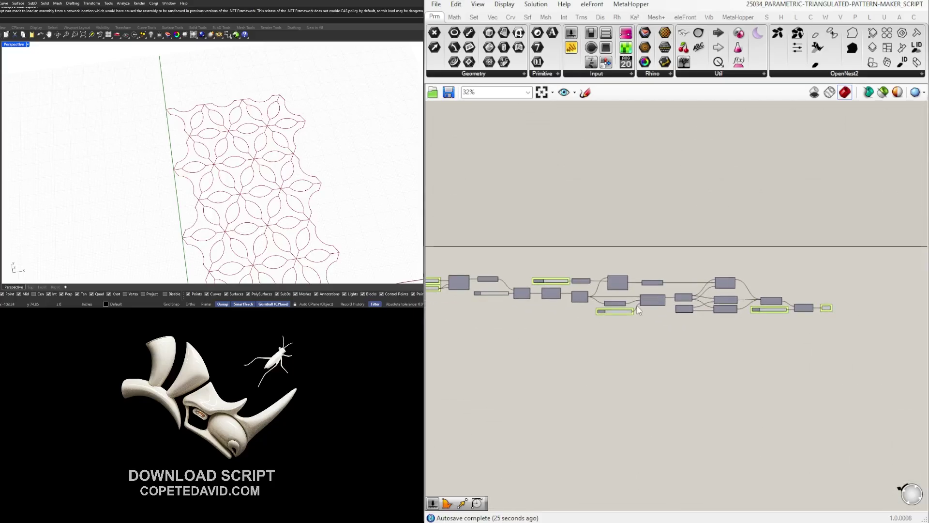
scroll(637, 305, "down", 1)
right_click_drag(629, 319, 678, 298)
scroll(600, 277, "up", 5)
scroll(611, 277, "down", 2)
right_click_drag(617, 277, 568, 294)
scroll(541, 275, "up", 3)
left_click(567, 269)
left_click(565, 243)
scroll(580, 249, "down", 2)
right_click_drag(588, 250, 577, 245)
scroll(525, 263, "up", 5)
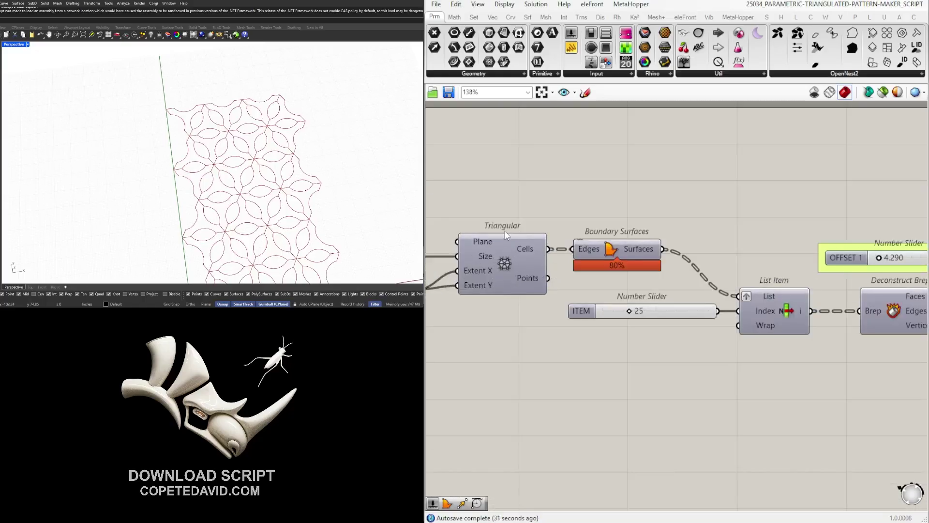
right_click_drag(504, 236, 542, 262)
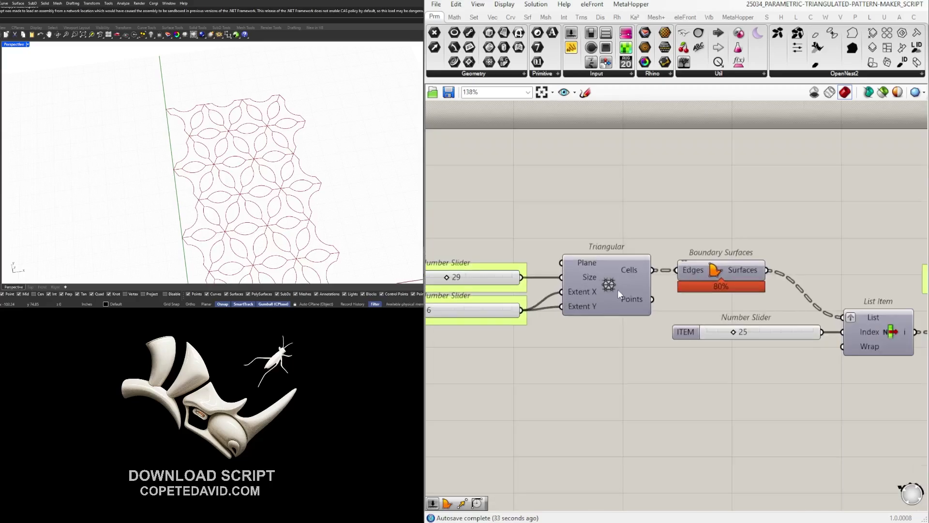
scroll(848, 273, "down", 4)
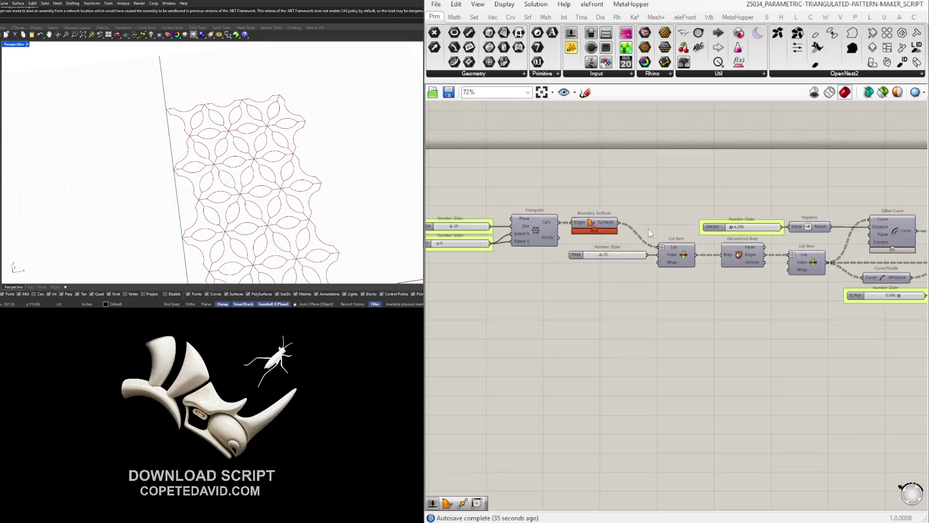
scroll(786, 261, "down", 2)
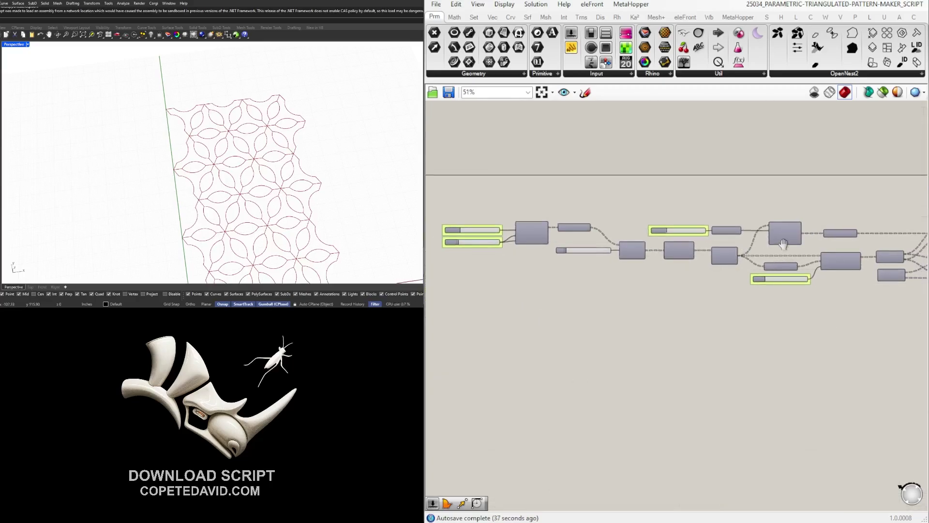
scroll(736, 255, "down", 1)
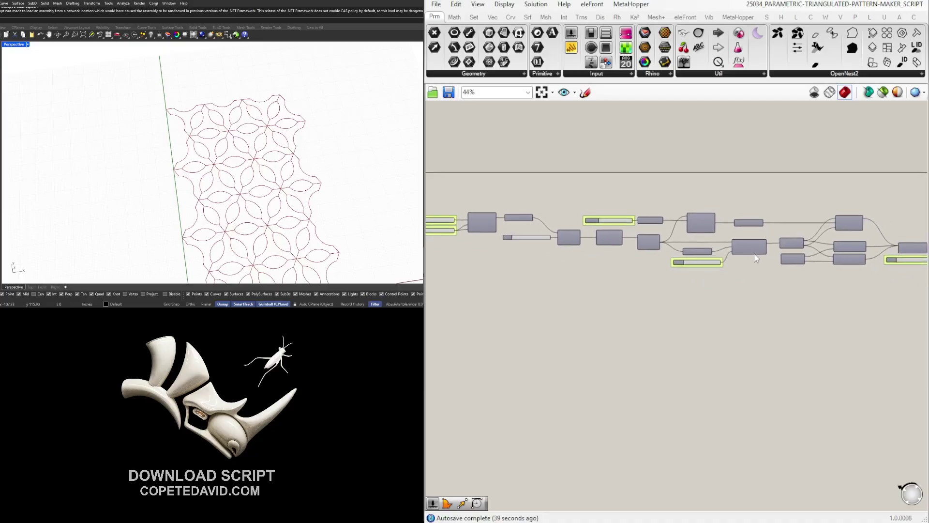
Nudge the Offset Curve with its Curve Middle, and the Negative component with its offset slider, into a tidier alignment
scroll(777, 267, "down", 1)
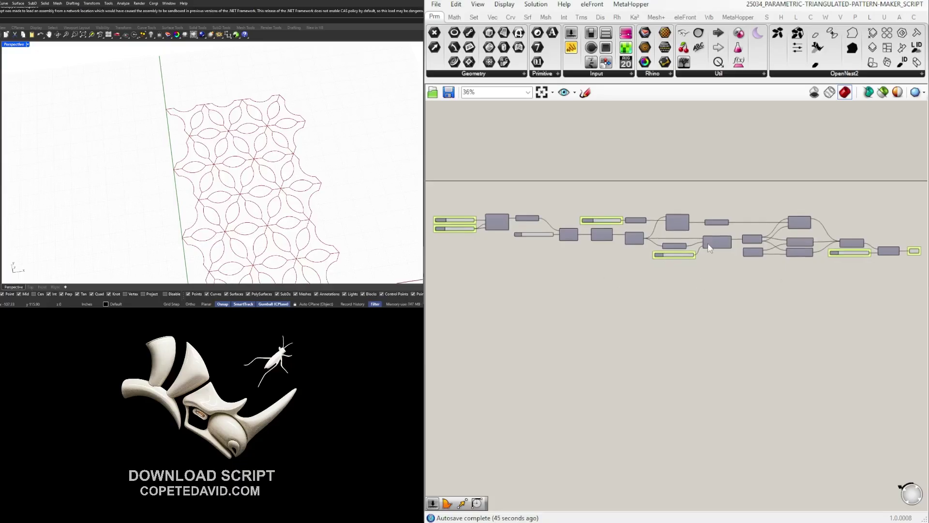
scroll(723, 233, "up", 3)
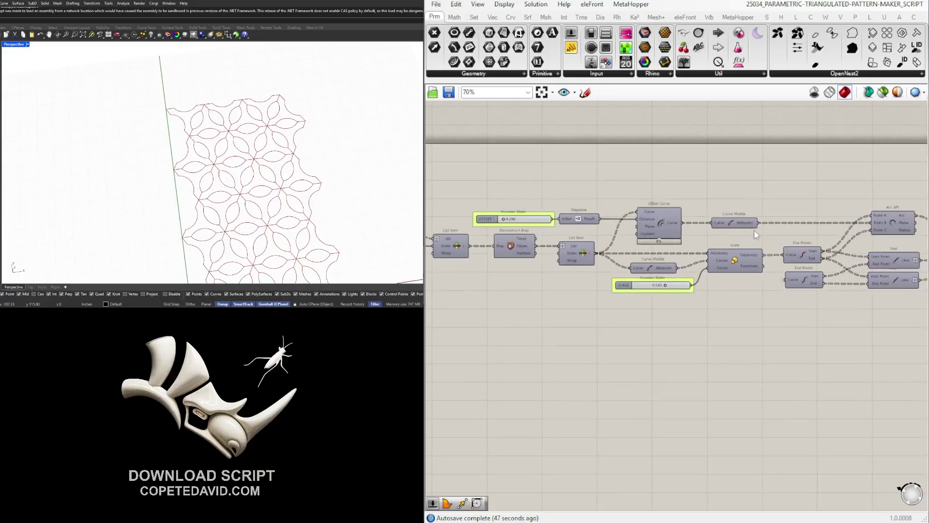
left_click_drag(754, 231, 658, 196)
scroll(664, 233, "up", 2)
left_click_drag(664, 233, 653, 236)
left_click(579, 202)
right_click_drag(537, 260, 644, 265)
left_click_drag(642, 260, 563, 226)
scroll(626, 236, "up", 2)
left_click_drag(627, 238, 624, 243)
left_click(670, 195)
Raise the EXTENT slider of the Triangular grid to 20 and inspect the enlarged pattern in the Rhino viewport
scroll(670, 195, "down", 3)
right_click_drag(789, 232, 705, 249)
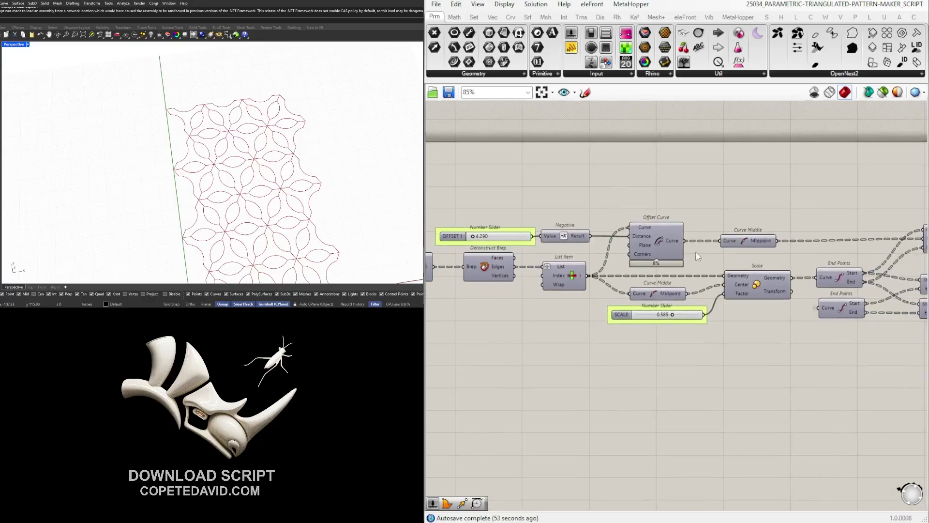
scroll(804, 251, "down", 2)
right_click_drag(832, 282, 699, 285)
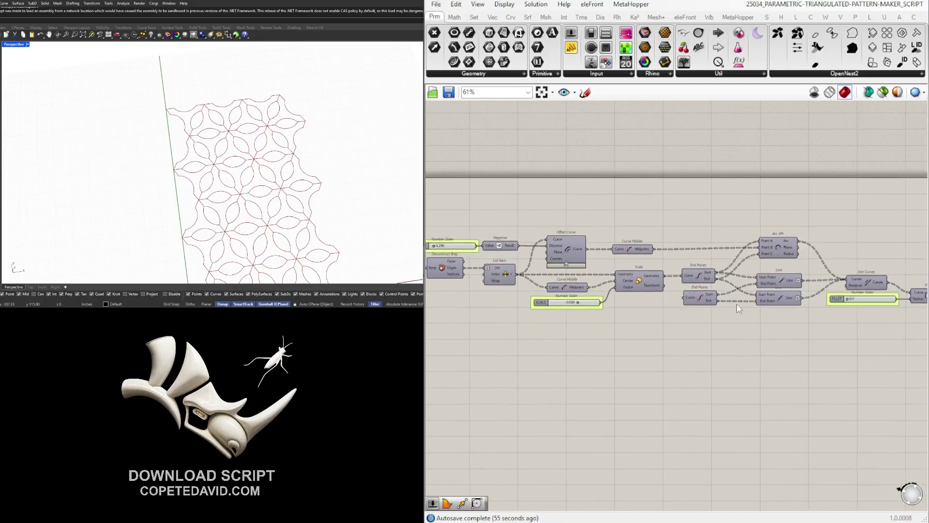
scroll(752, 324, "down", 2)
scroll(748, 318, "down", 1)
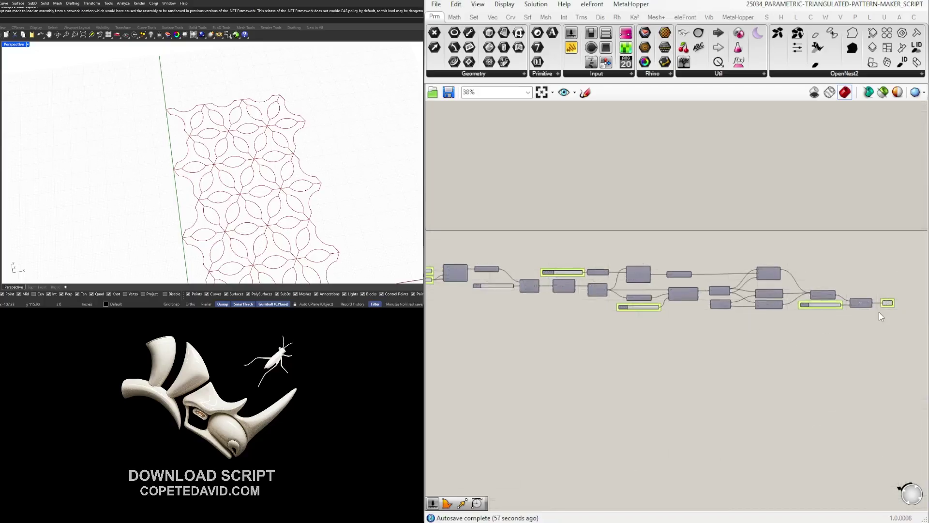
scroll(560, 332, "up", 8)
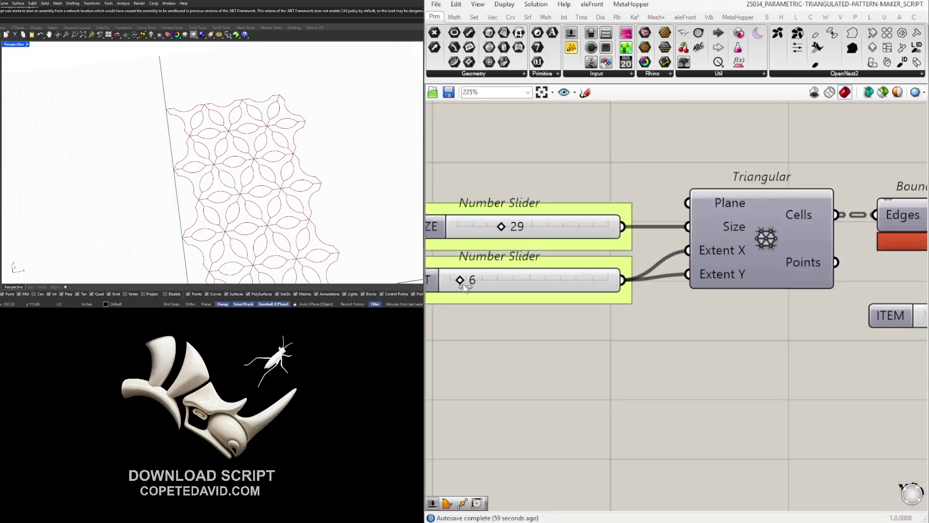
scroll(465, 289, "up", 2)
left_click_drag(454, 276, 507, 286)
scroll(503, 290, "down", 2)
scroll(503, 291, "up", 2)
scroll(226, 139, "up", 5)
right_click_drag(235, 117, 303, 93)
scroll(243, 106, "down", 3)
scroll(687, 284, "down", 2)
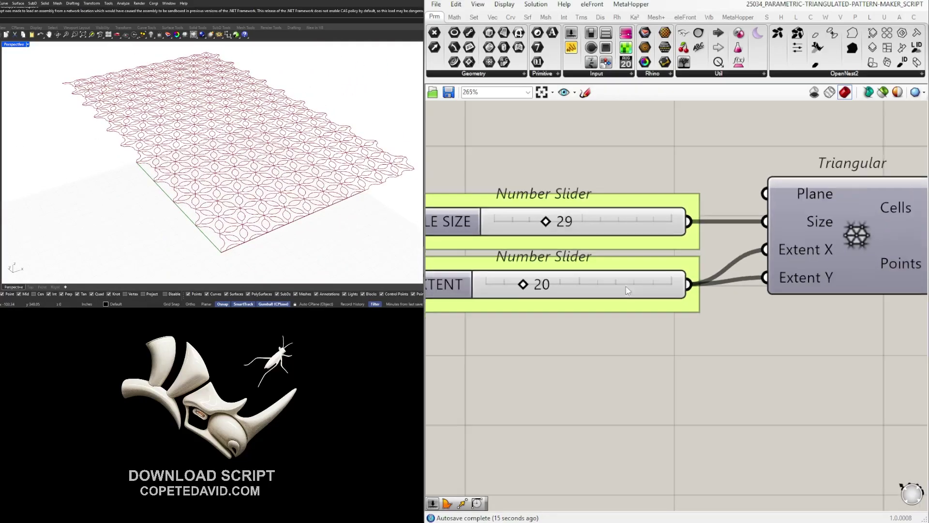
Set the EXTENT slider to 12 and shift the Boundary Surfaces component slightly away from the Triangular grid
left_click_drag(544, 284, 503, 289)
scroll(698, 367, "down", 6)
right_click_drag(831, 376, 599, 342)
right_click_drag(586, 282, 616, 292)
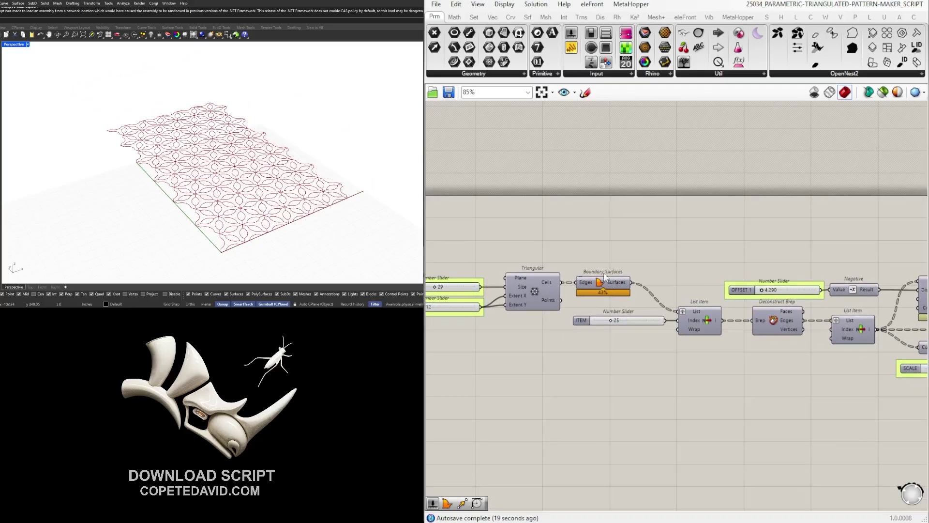
left_click_drag(613, 283, 625, 283)
left_click(641, 255)
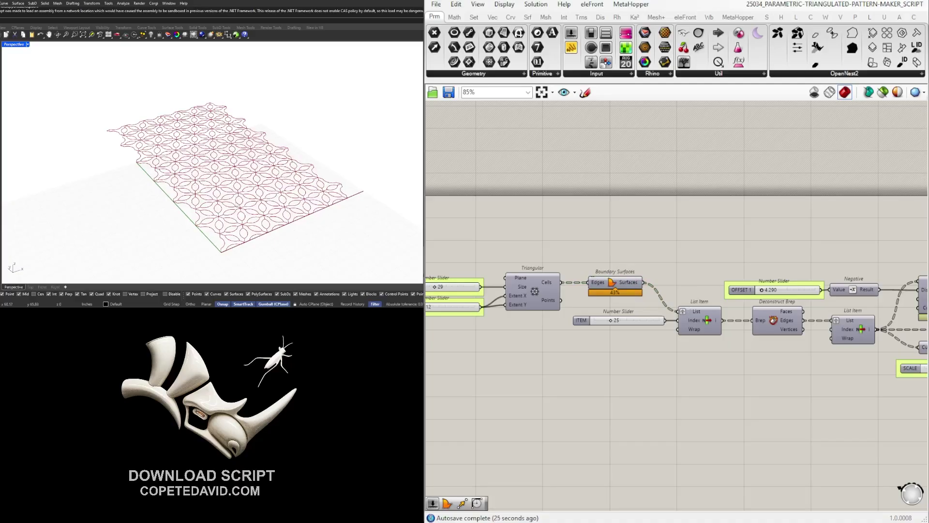
scroll(731, 332, "down", 5)
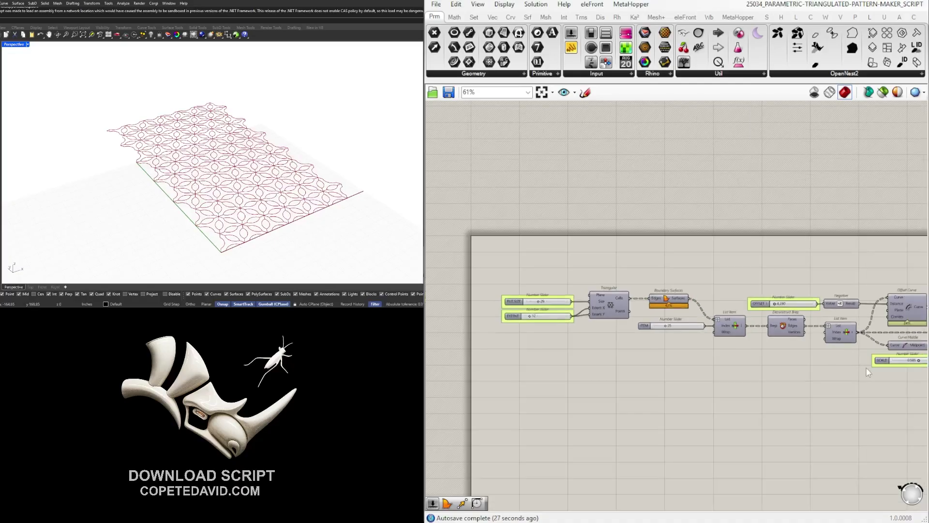
scroll(766, 320, "down", 1)
mouse_move(759, 332)
right_mouse_down()
mouse_move(783, 322)
mouse_move(767, 320)
right_mouse_up()
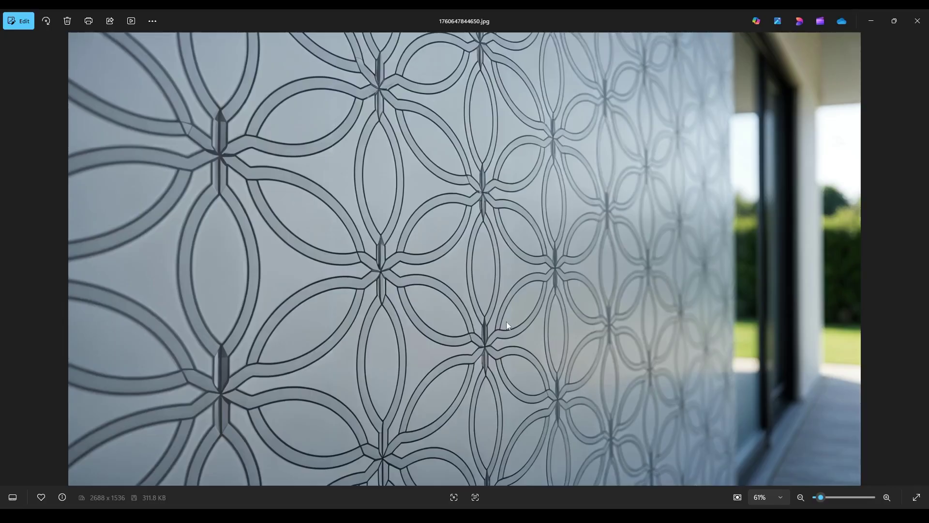
Browse through the rendered images of the petal pattern applied to wall panels in the photo viewer
key("Right")
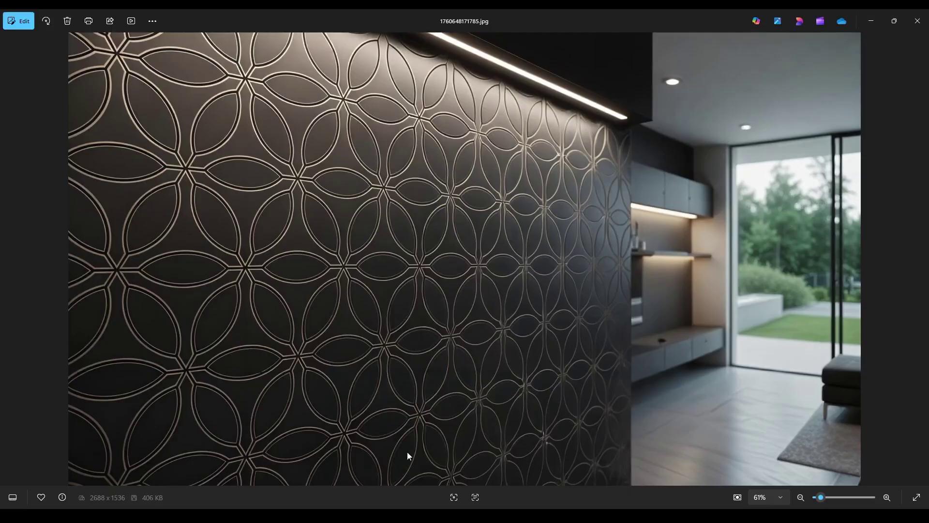
key("Right")
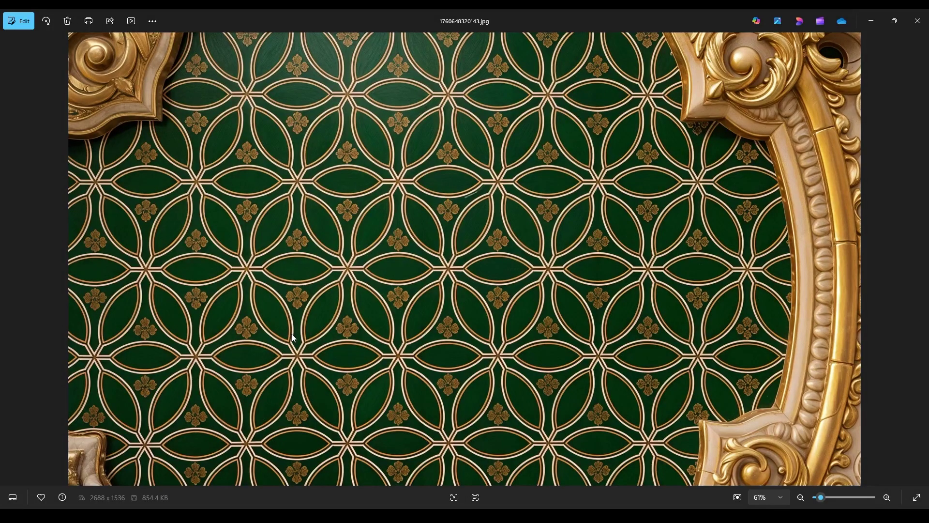
key("Right")
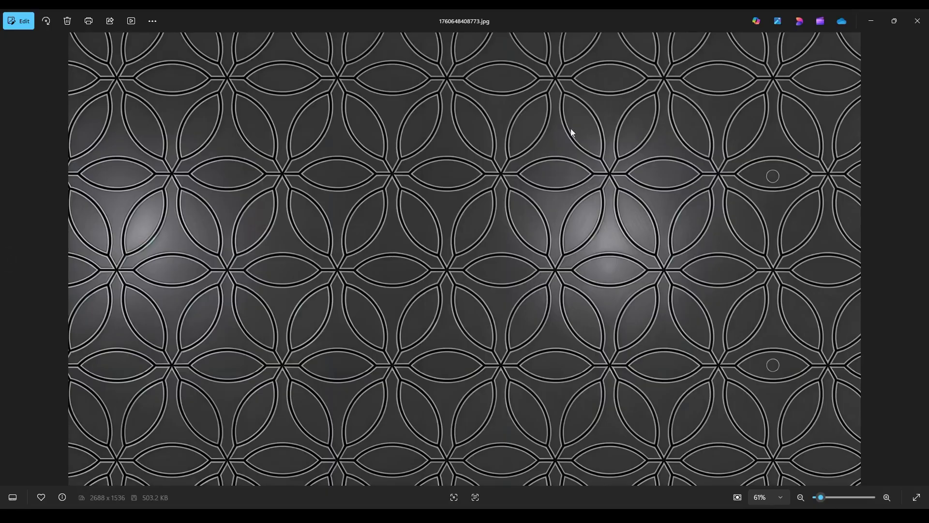
key("Right")
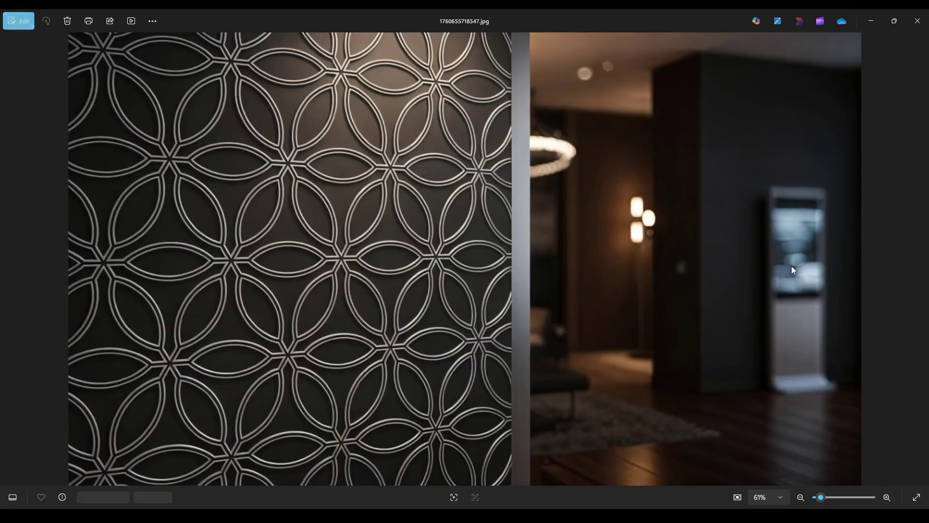